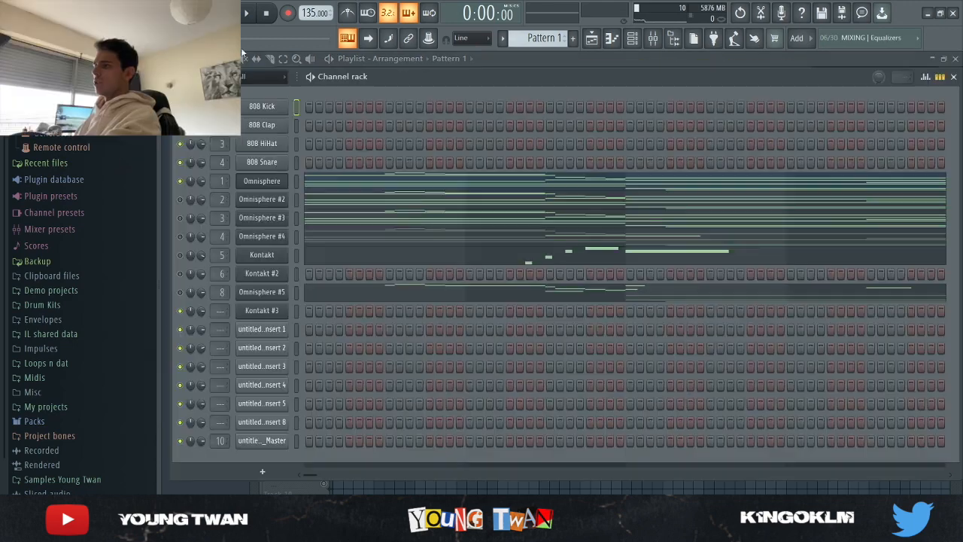
- Check the patch loaded in the first Omnisphere channel and open the channel's notes in the piano roll
left_click(274, 180)
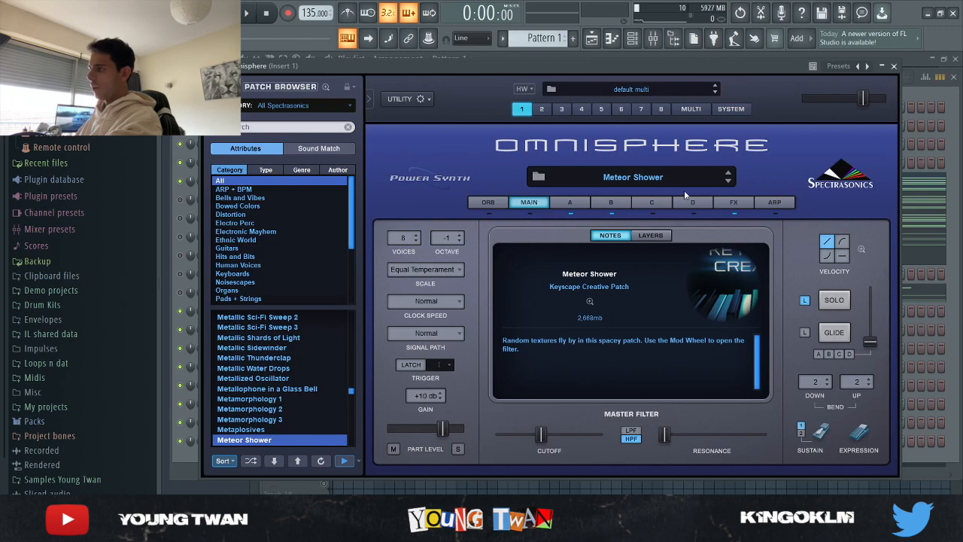
key("Escape")
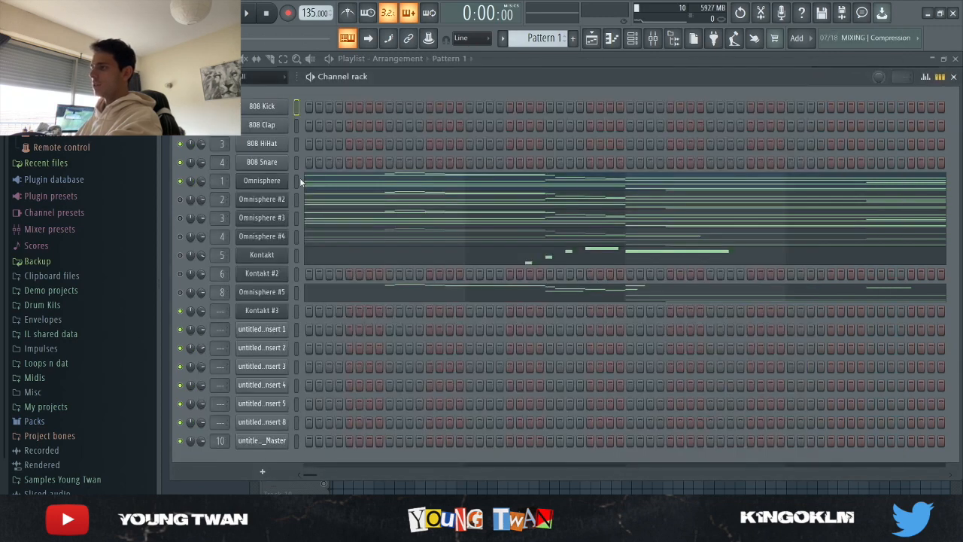
left_click(384, 188)
scroll(531, 208, "down", 2)
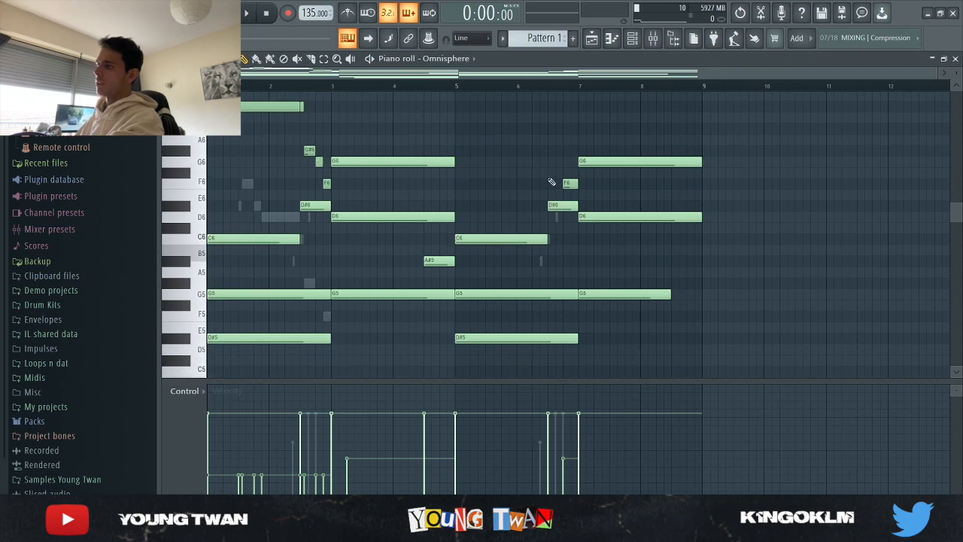
left_click(653, 39)
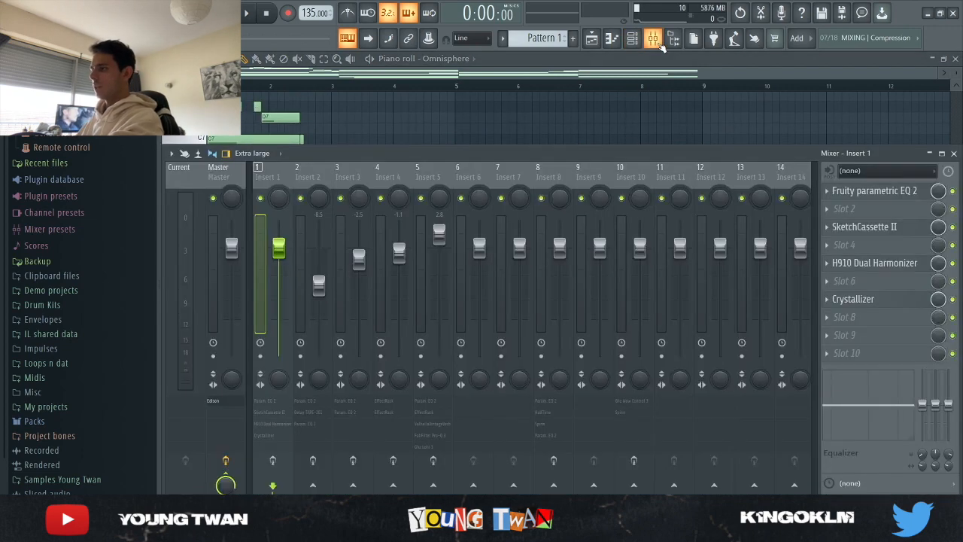
left_click(652, 39)
- Play Pattern 1 while examining the Omnisphere chord and melody notes across all octaves, and stop playback
key("space")
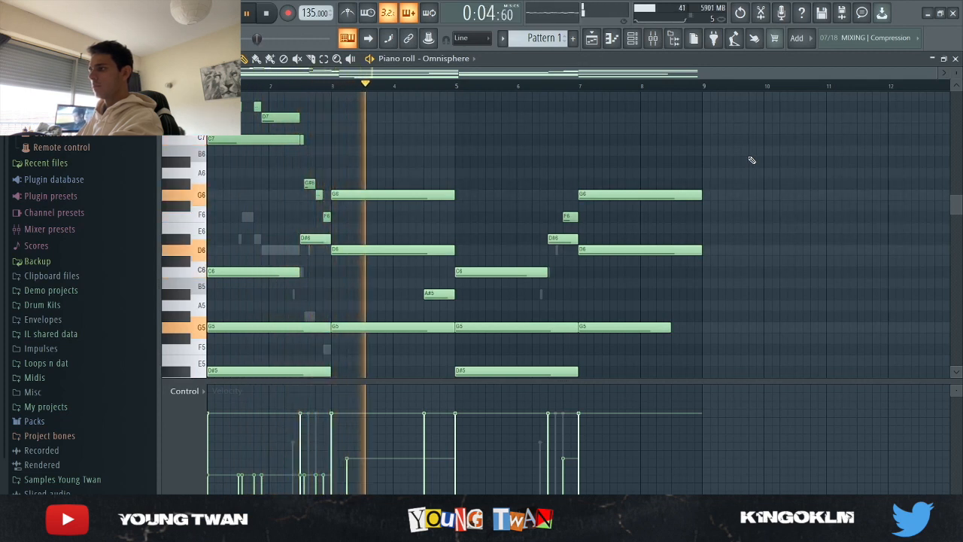
scroll(791, 191, "down", 4)
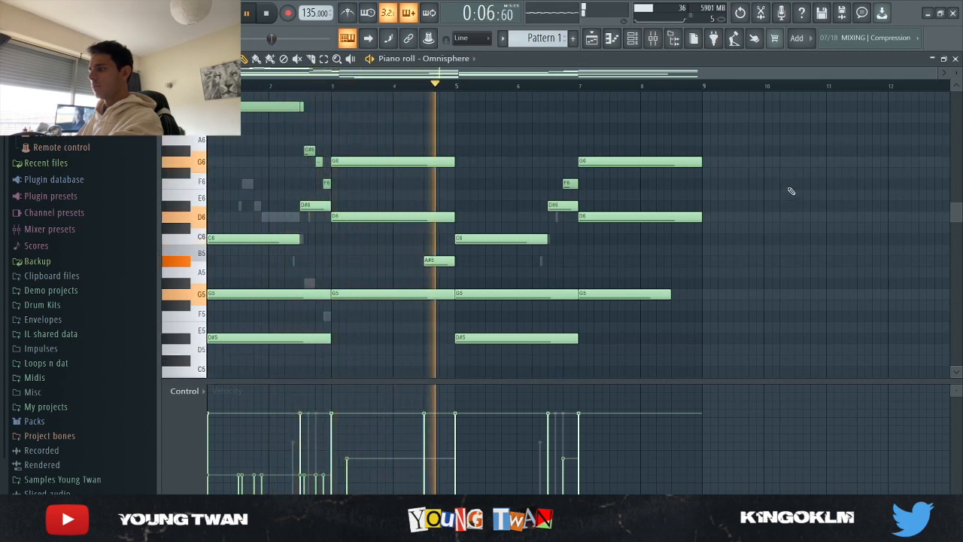
scroll(794, 187, "down", 2)
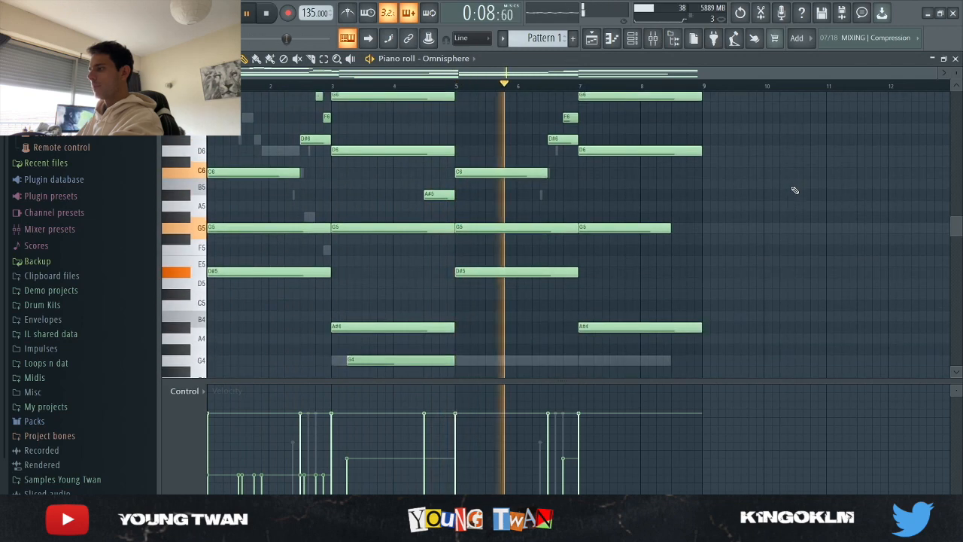
scroll(797, 187, "up", 2)
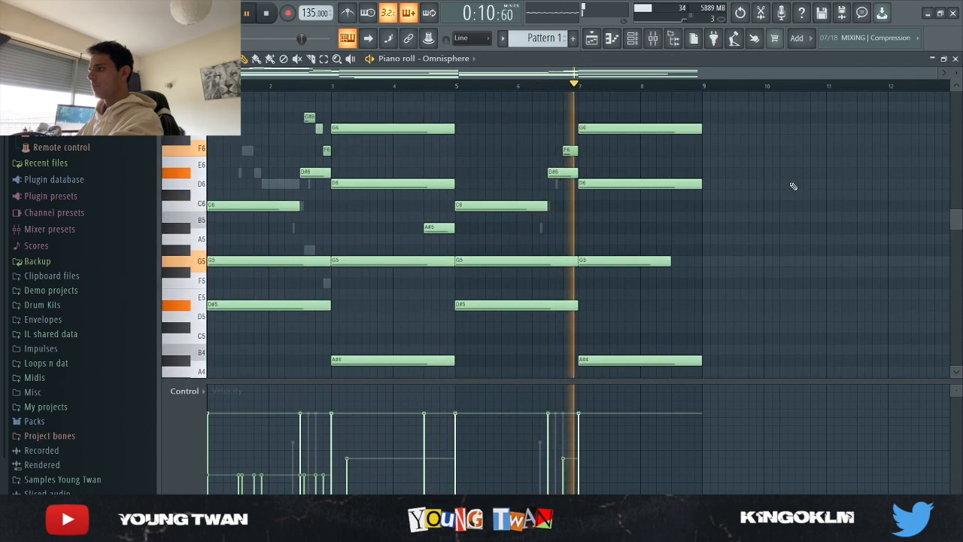
scroll(671, 263, "up", 3)
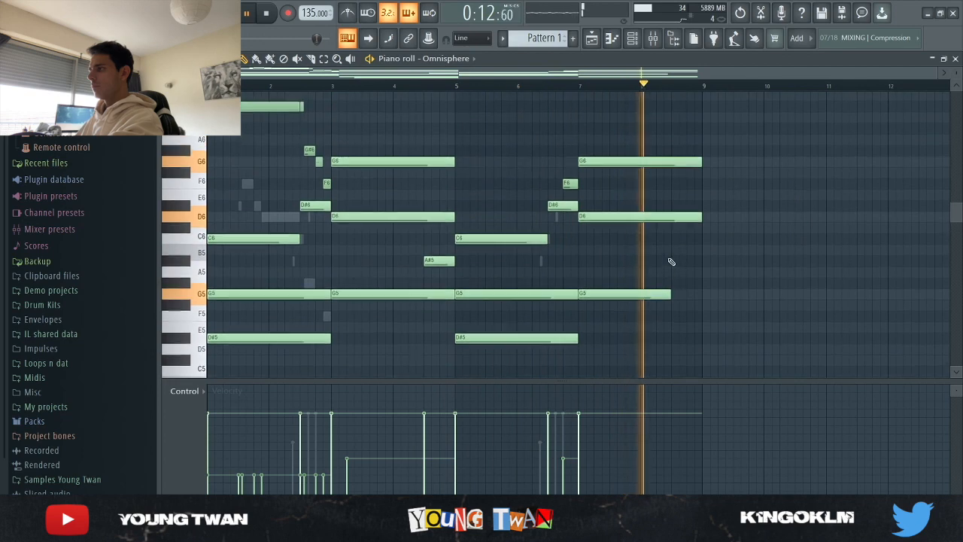
key("space")
- Examine the effect chain on mixer Insert 1: Fruity parametric EQ 2, SketchCassette II, H910 Dual Harmonizer and Crystallizer
key("F9")
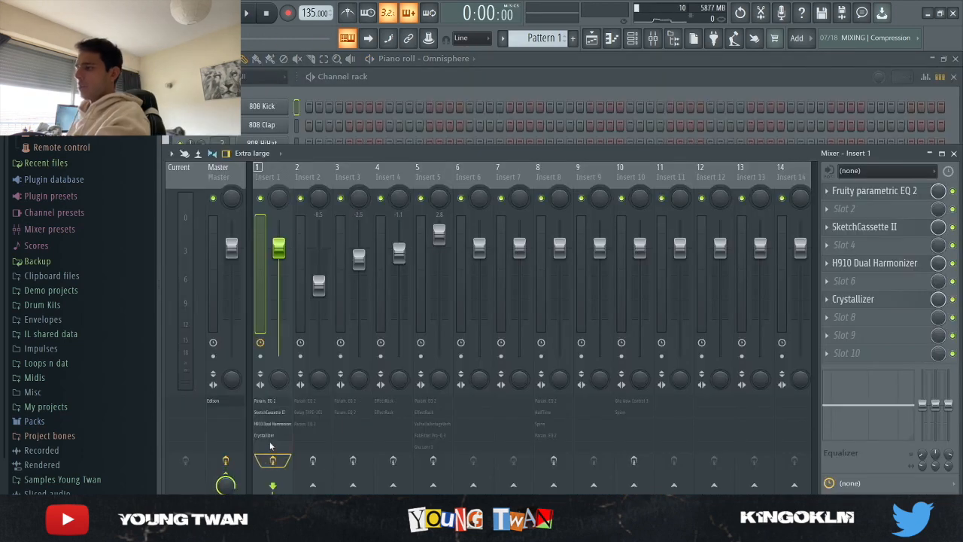
left_click(909, 190)
left_click(908, 191)
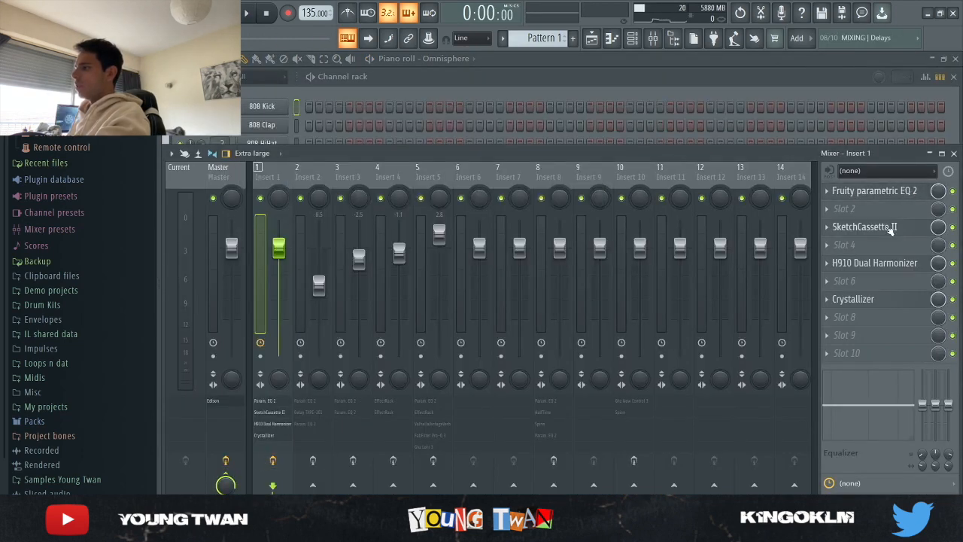
left_click(890, 231)
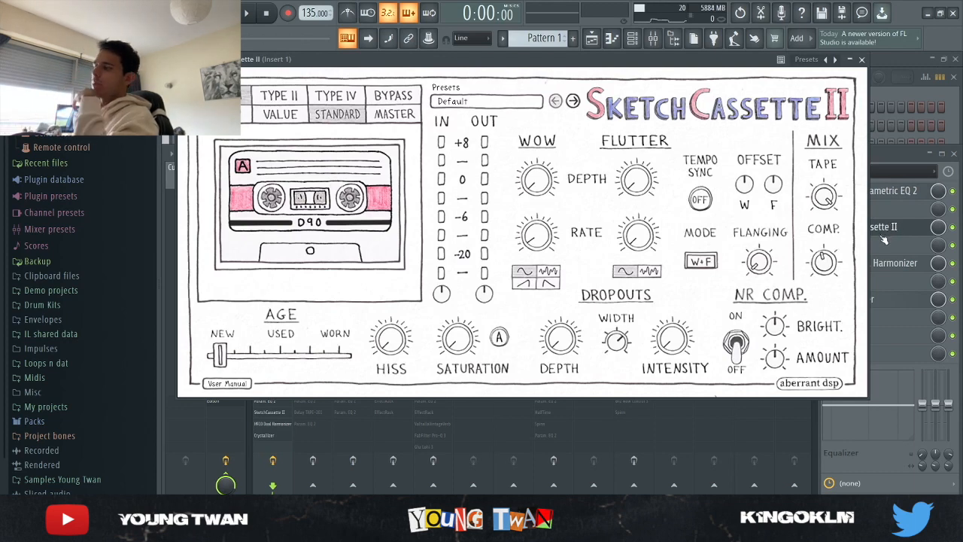
left_click(885, 235)
left_click(882, 263)
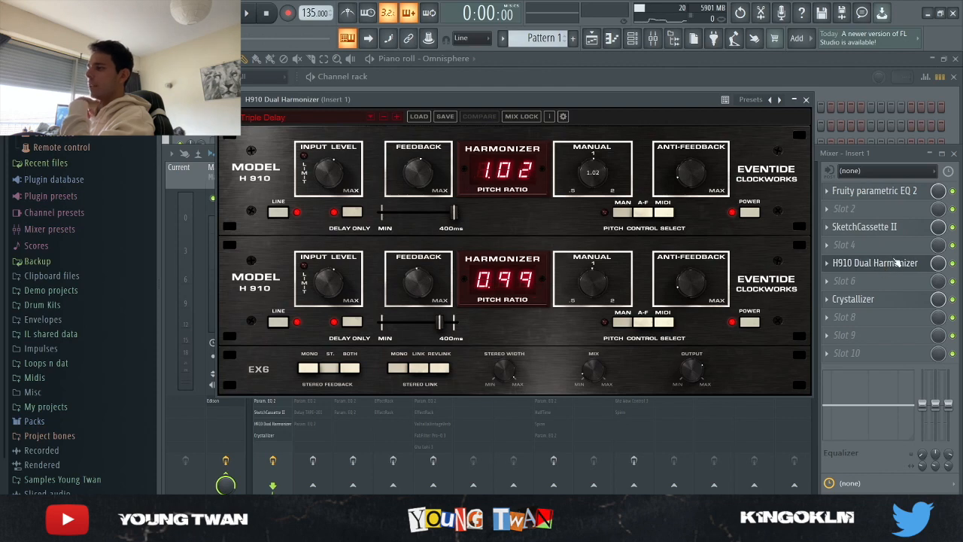
left_click(895, 262)
left_click(885, 300)
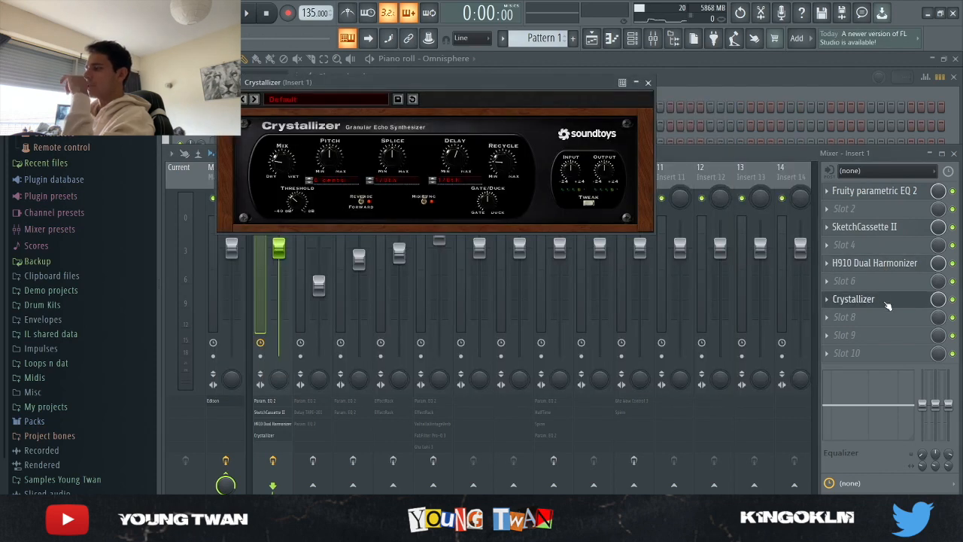
left_click(887, 303)
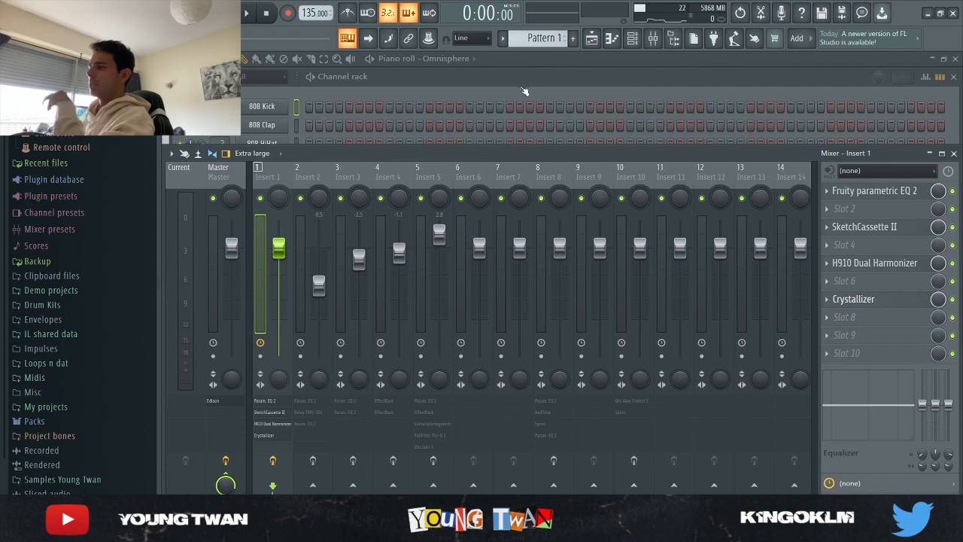
- Return to the Omnisphere piano roll and listen to the processed pattern once more
left_click(592, 76)
left_click(596, 62)
key("space")
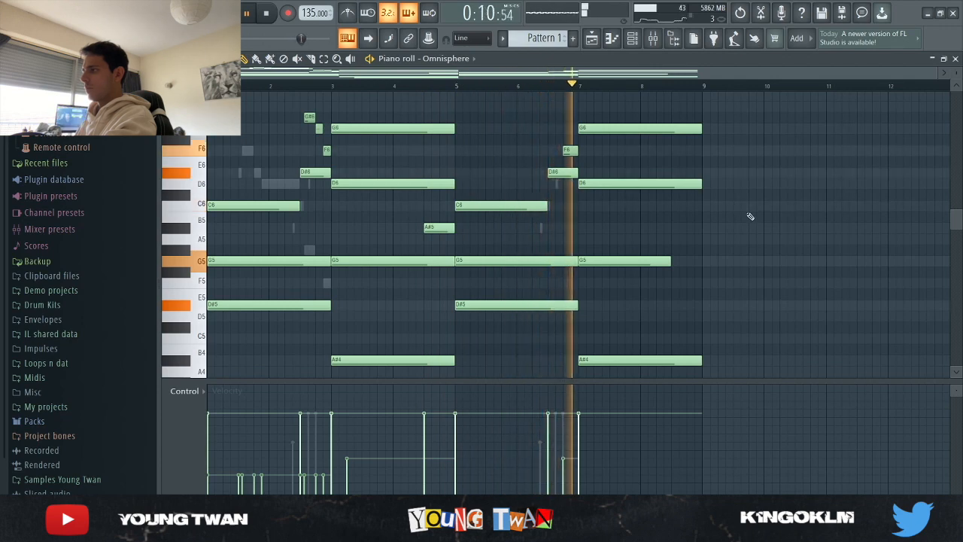
key("space")
- Solo the Omnisphere #2 channel in the channel rack and check its loaded patch
left_click(633, 42)
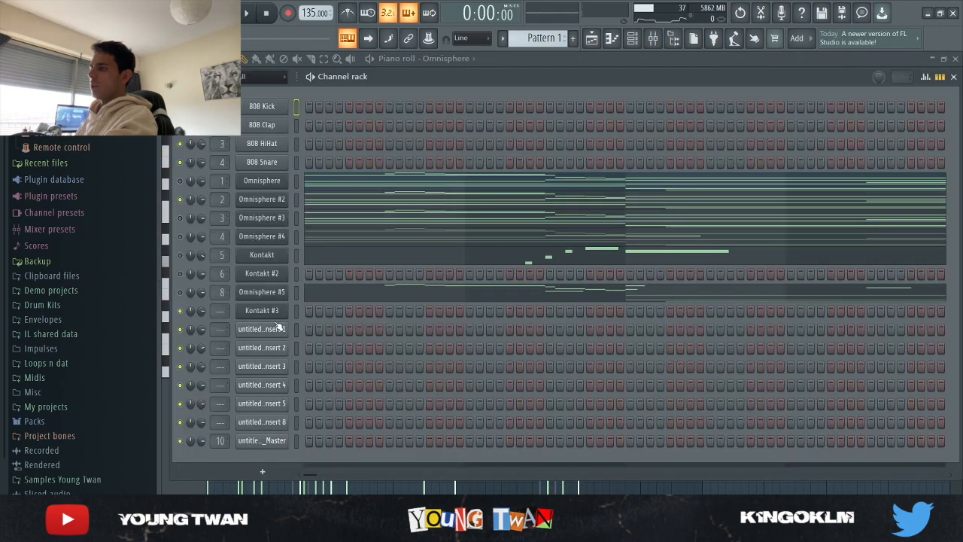
left_click(261, 198)
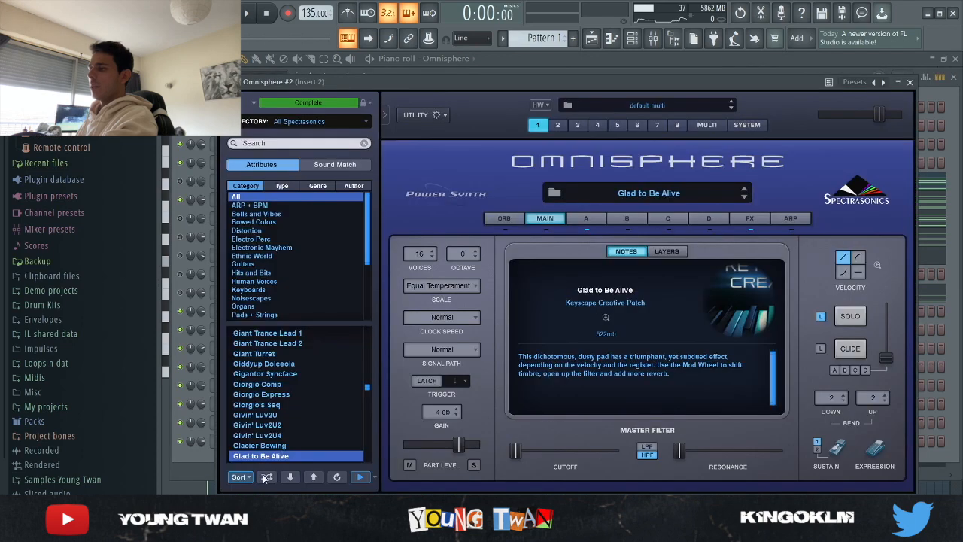
left_click(192, 456)
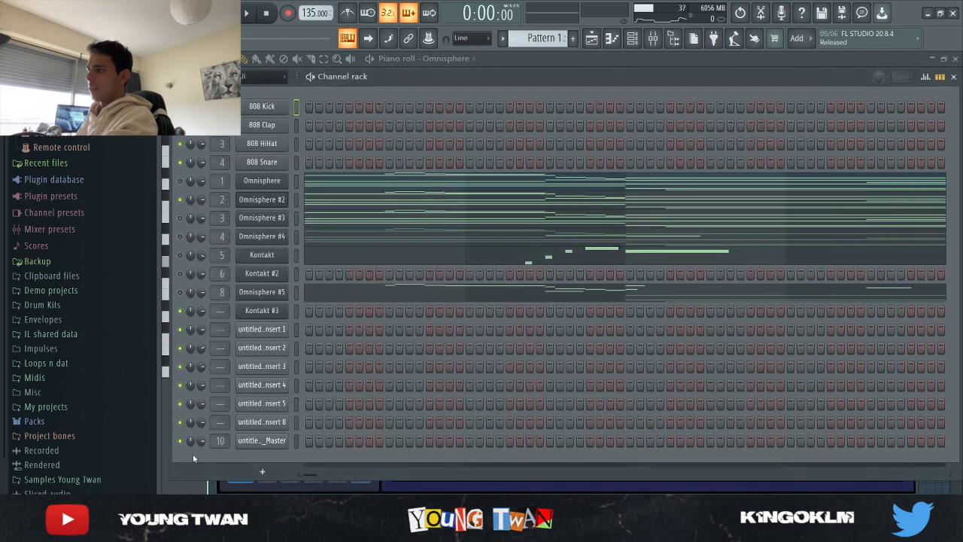
left_click(271, 200)
- Open the Omnisphere #2 notes in the piano roll and play the pattern while reviewing them
left_click(351, 198)
scroll(412, 210, "up", 3)
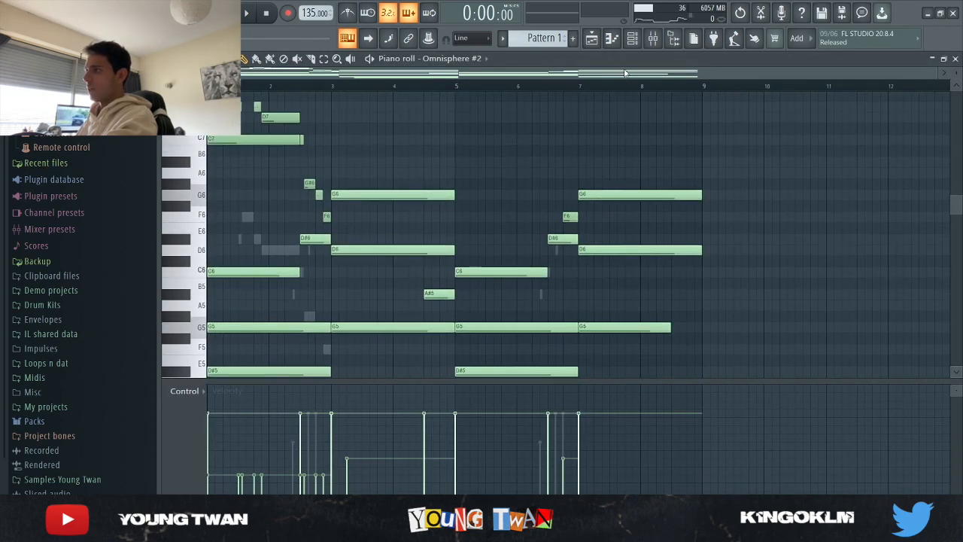
scroll(641, 140, "down", 2)
scroll(637, 150, "up", 2)
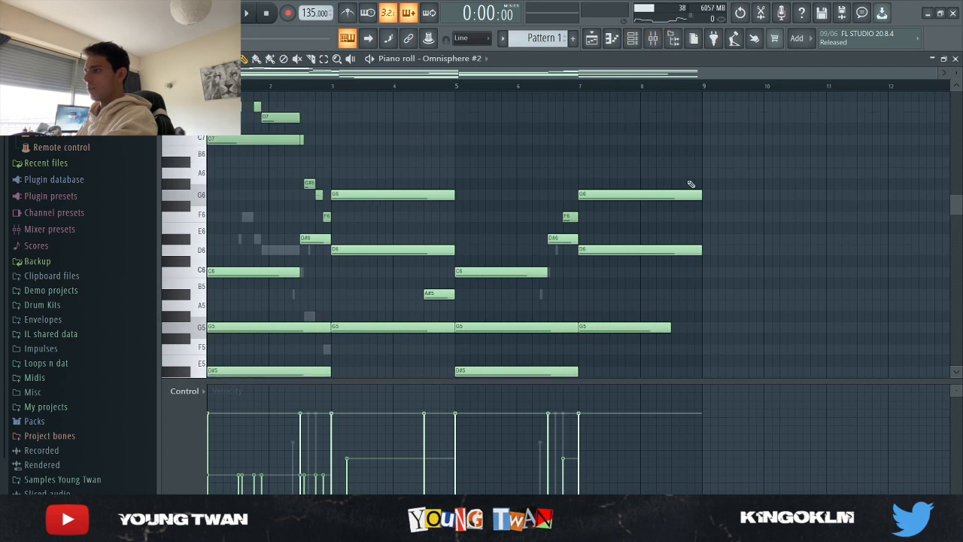
key("space")
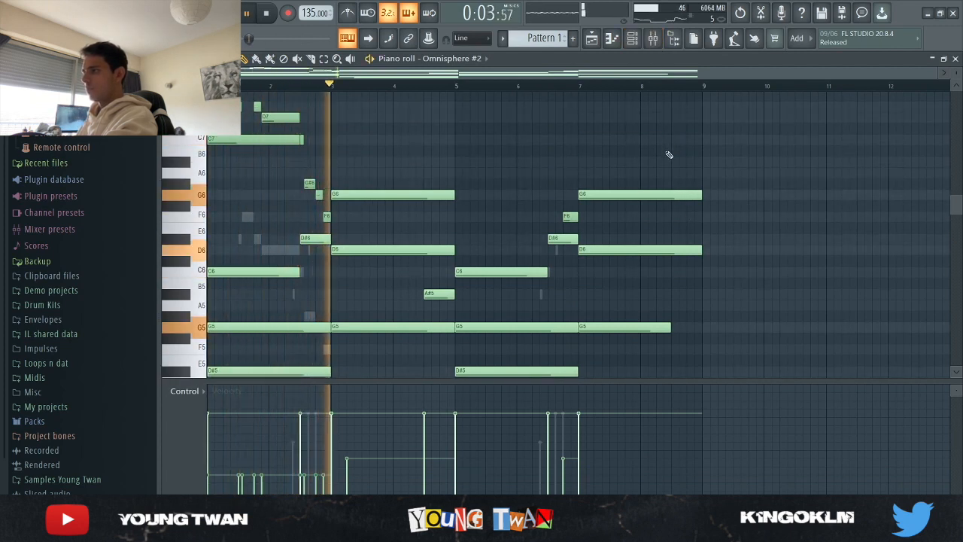
scroll(738, 165, "down", 3)
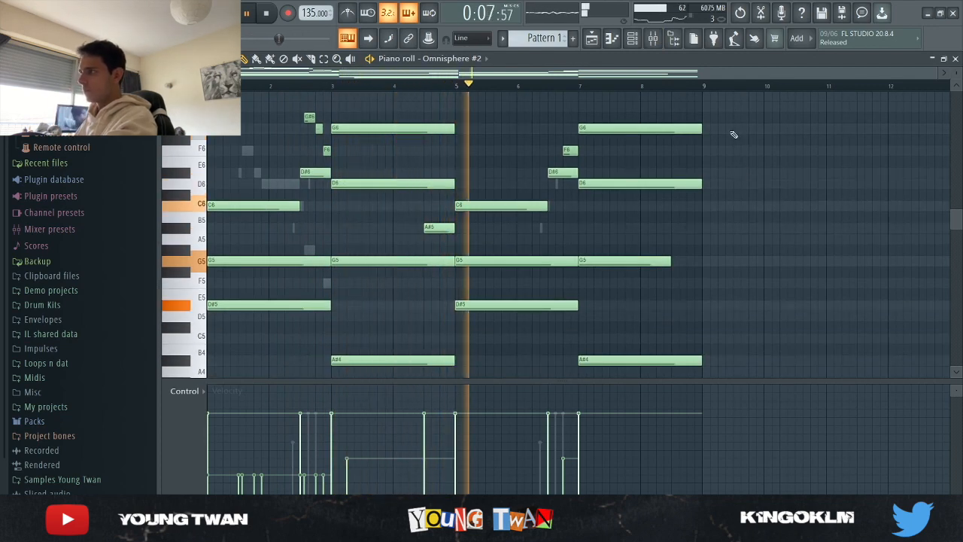
key("space")
- Examine the effect chain on mixer Insert 2: both Fruity parametric EQ 2 instances and Delay TAPE-201
left_click(653, 44)
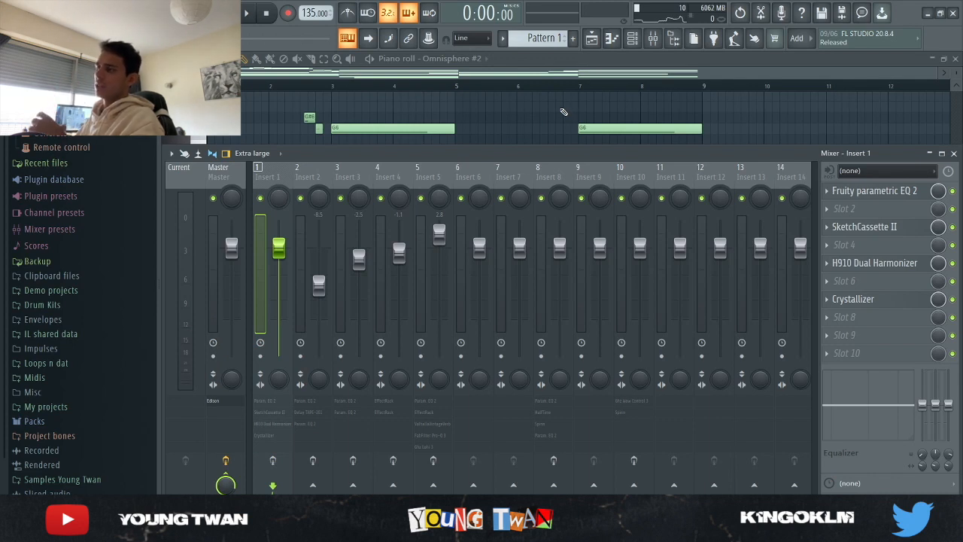
left_click(301, 170)
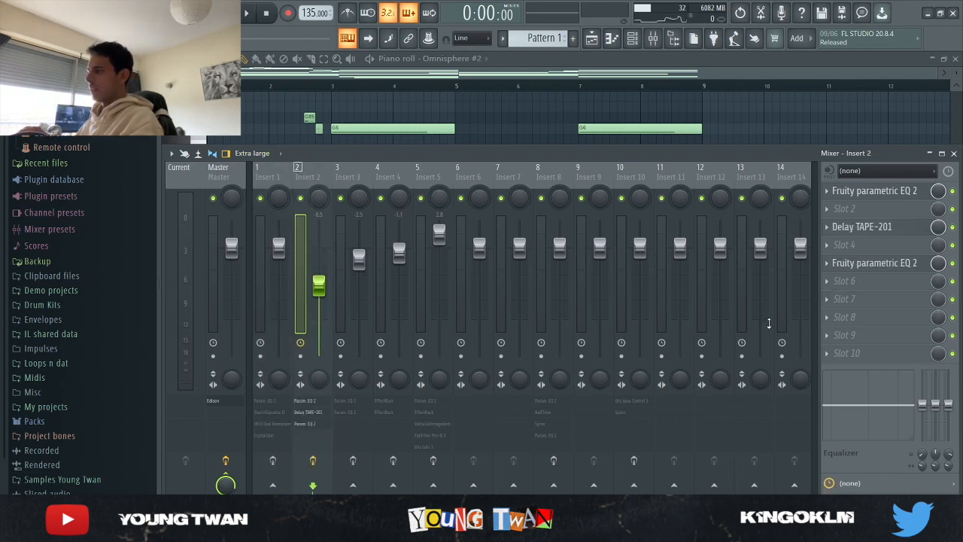
left_click(918, 192)
left_click(916, 192)
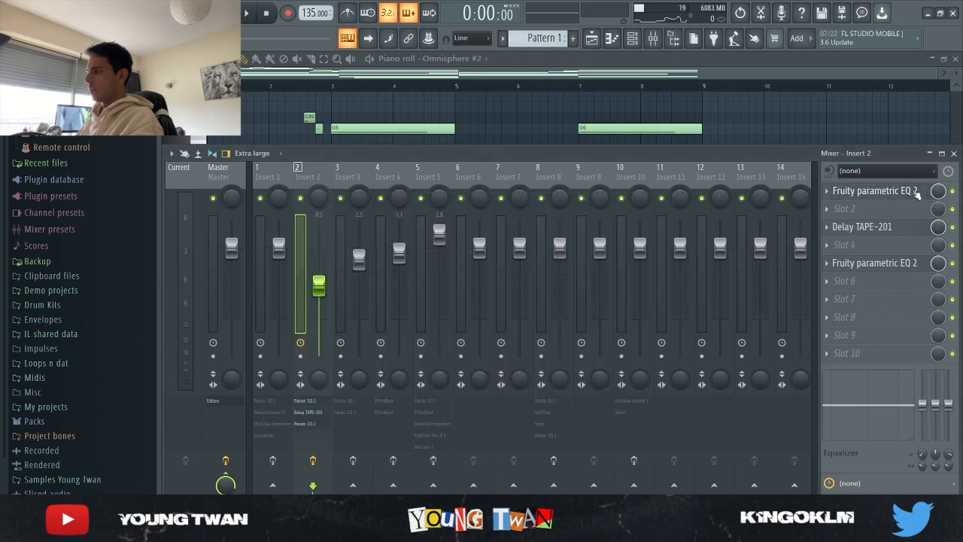
left_click(883, 233)
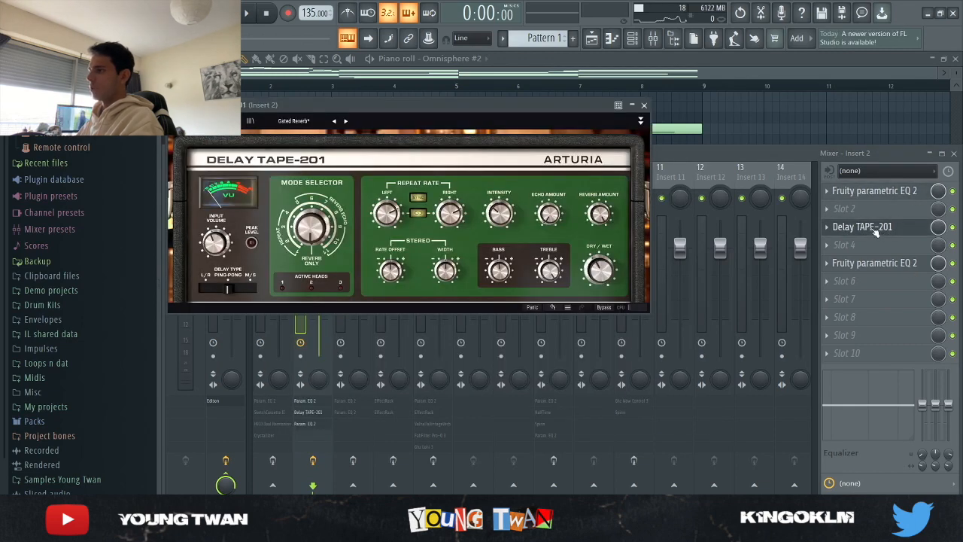
left_click(872, 226)
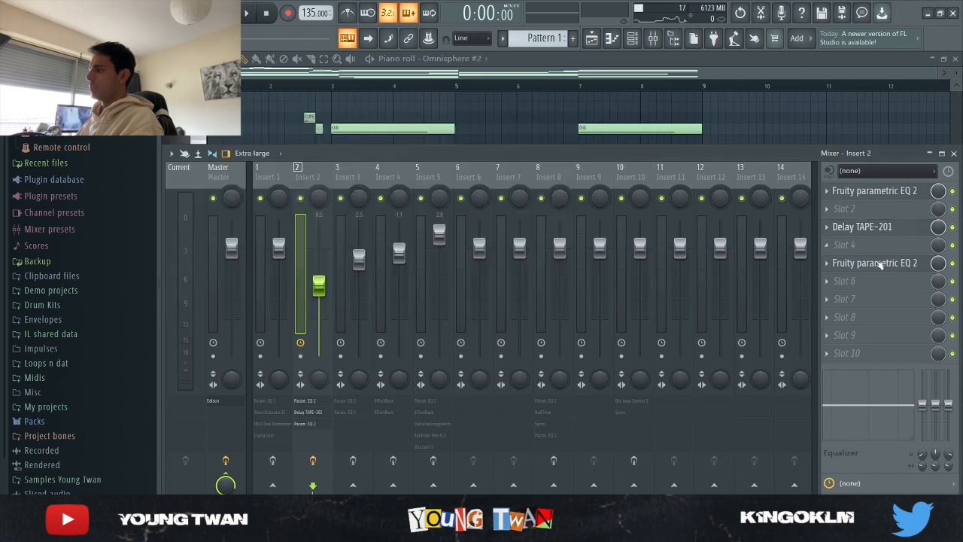
left_click(880, 263)
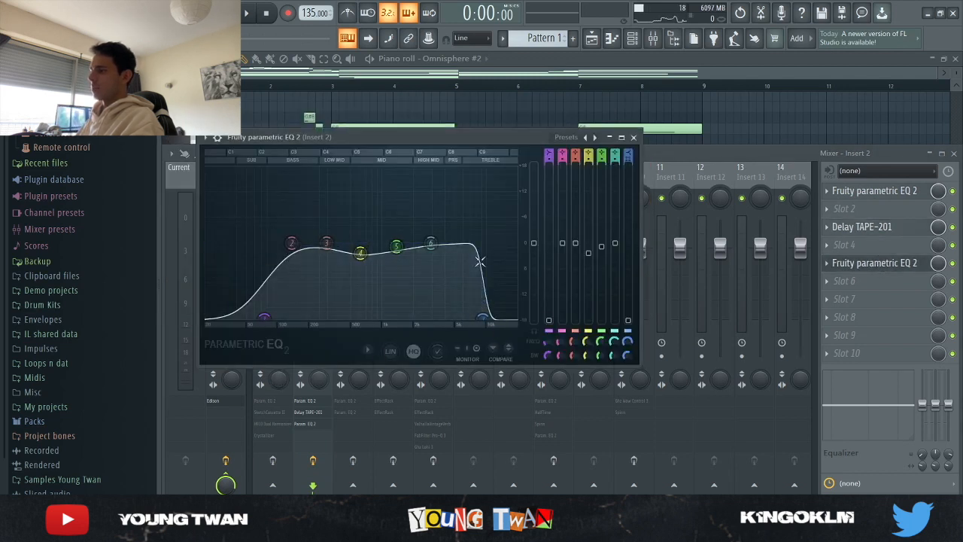
left_click(633, 138)
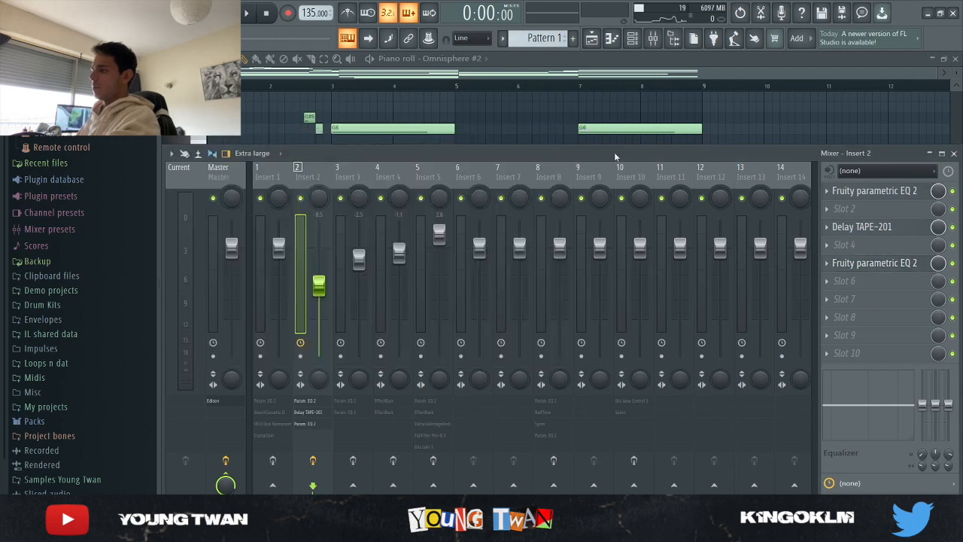
- Go back to the Omnisphere #2 piano roll, listen to the layer with its effects, and stop playback
left_click(461, 140)
key("space")
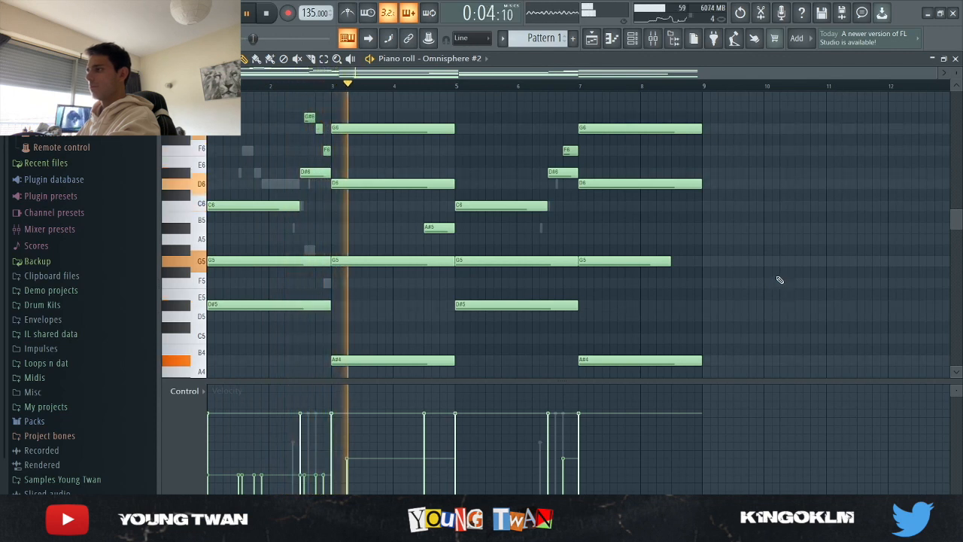
left_click(269, 14)
- Solo the Omnisphere #3 channel in the channel rack and check its loaded patch
key("F6")
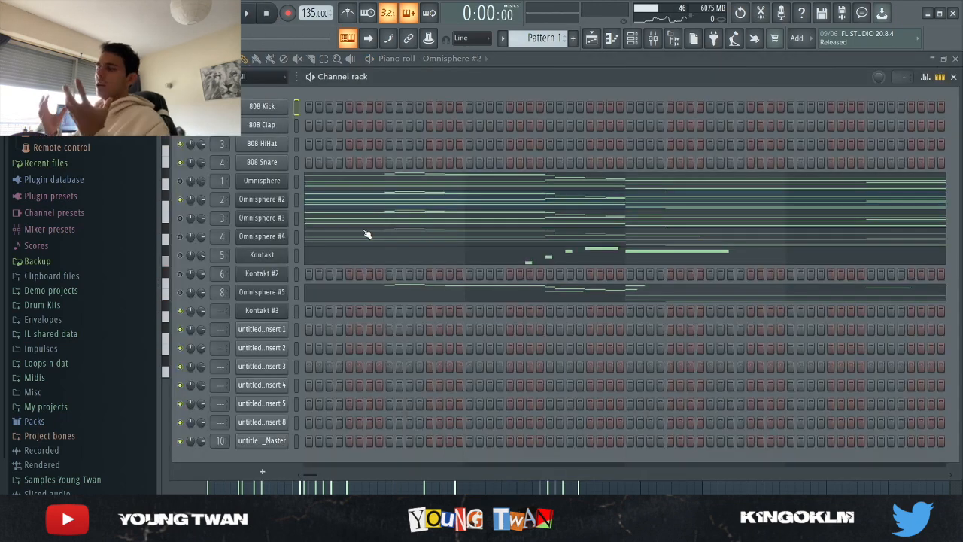
left_click(181, 217)
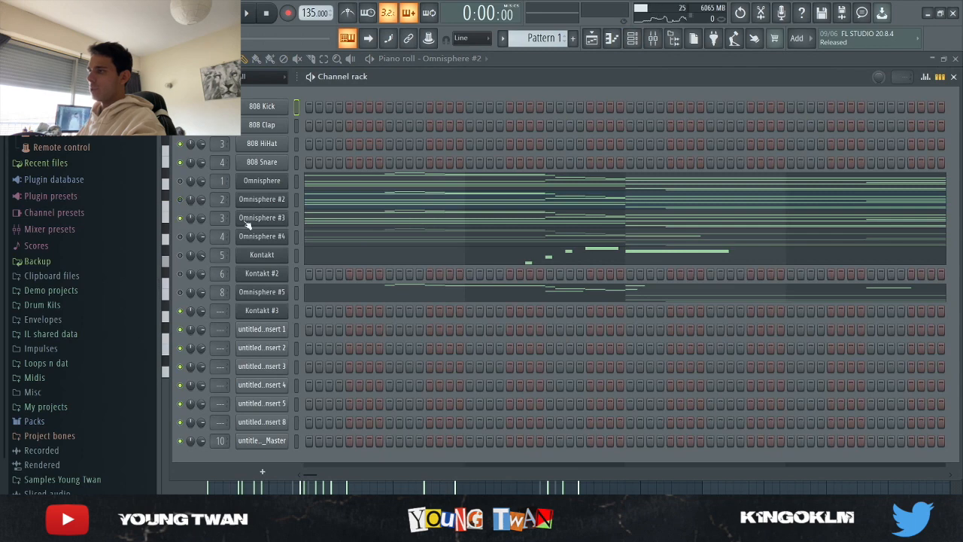
left_click(275, 219)
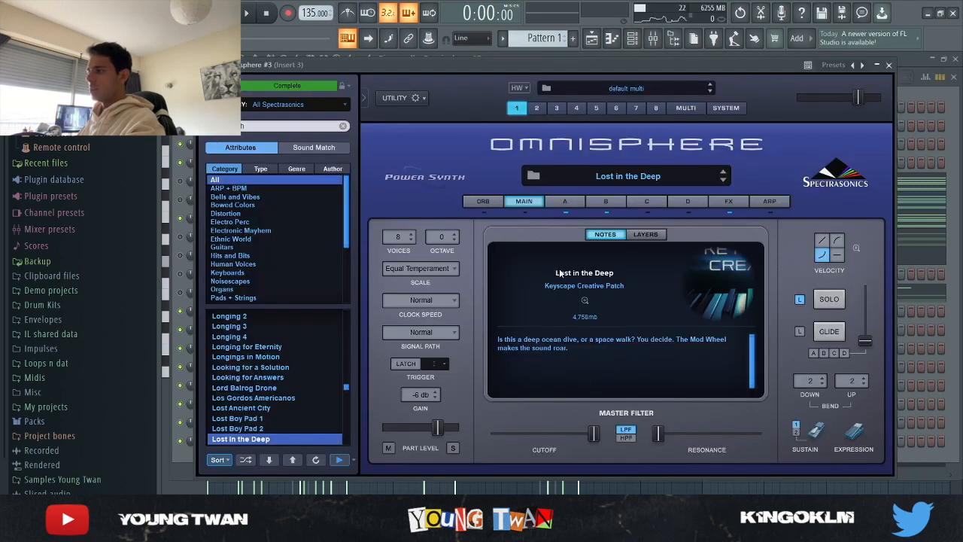
left_click(184, 467)
left_click(287, 220)
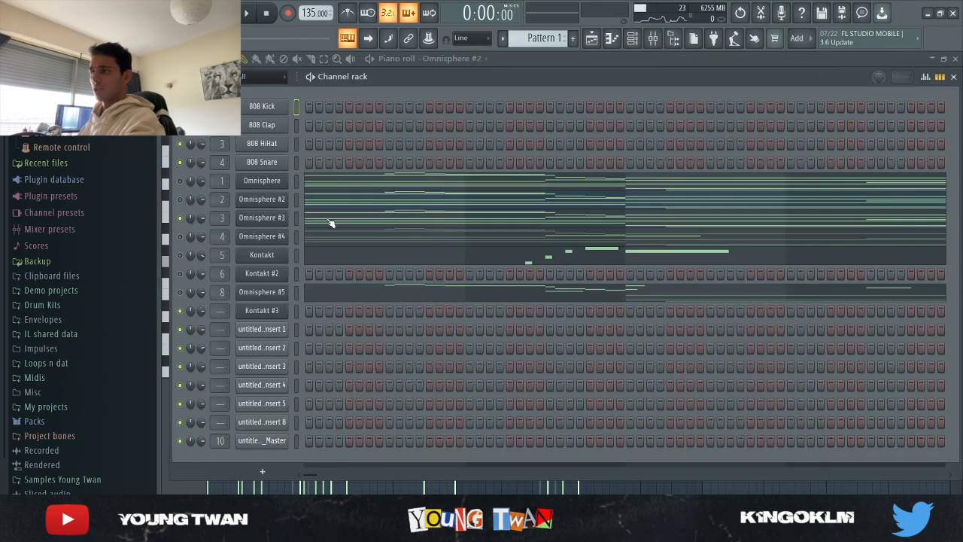
- Open the Omnisphere #3 notes in the piano roll and play the pattern while reviewing them, then stop playback
left_click(331, 222)
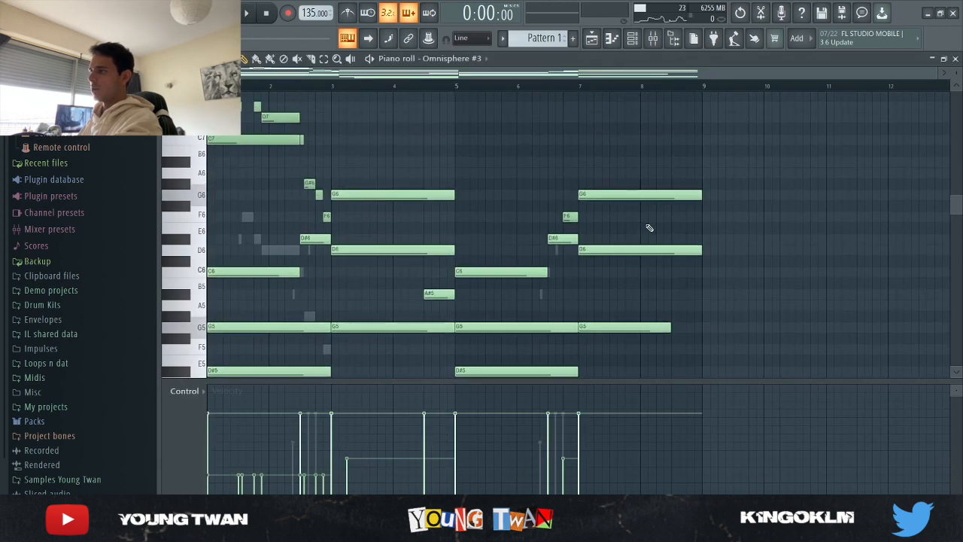
key("space")
scroll(645, 227, "up", 3)
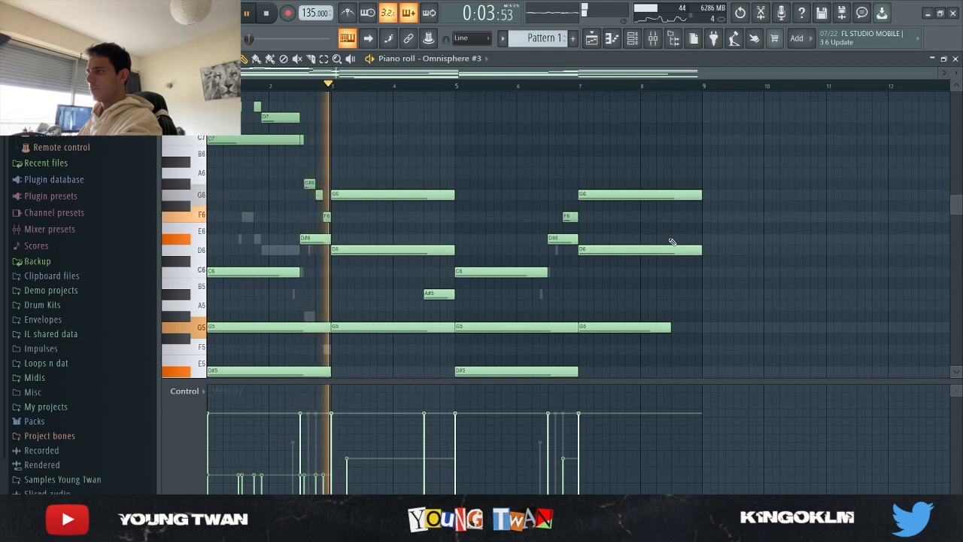
scroll(673, 243, "up", 1)
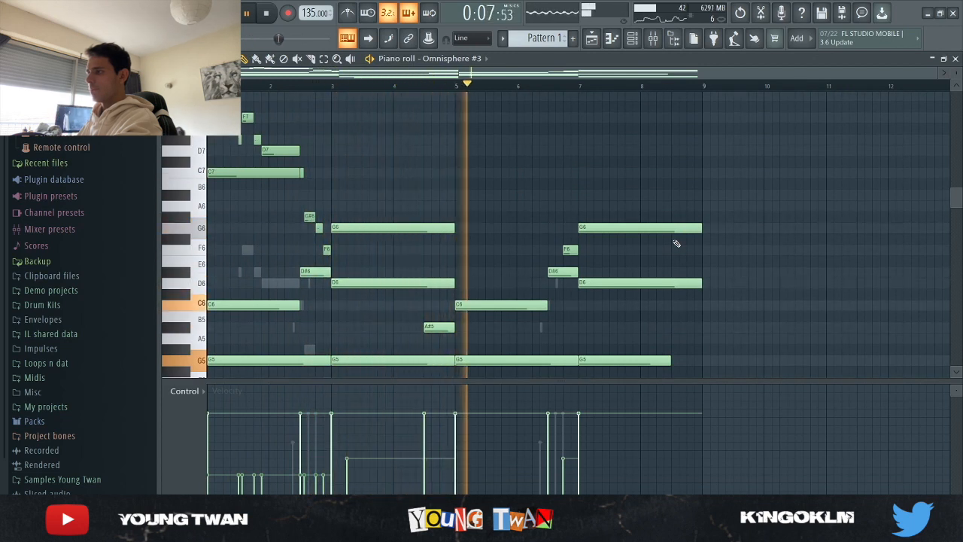
scroll(676, 242, "down", 3)
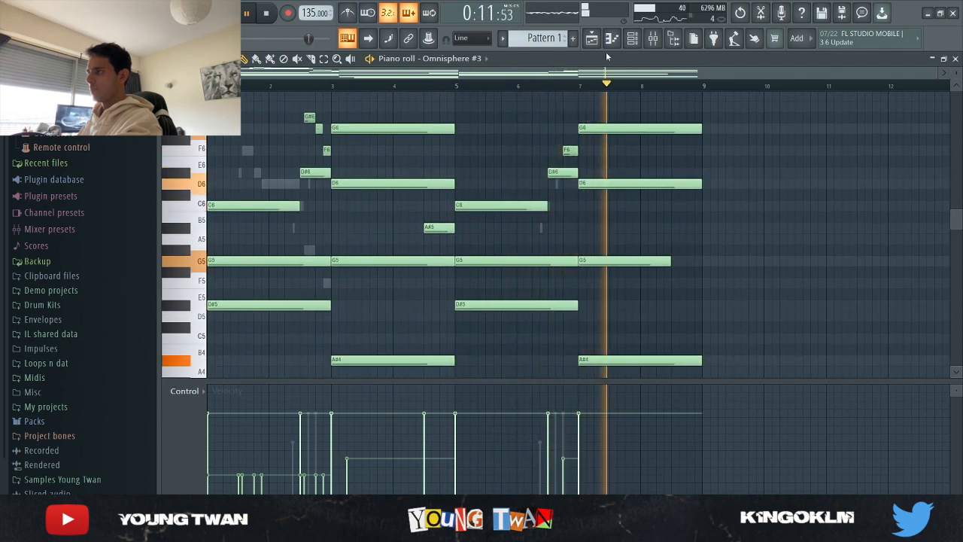
key("space")
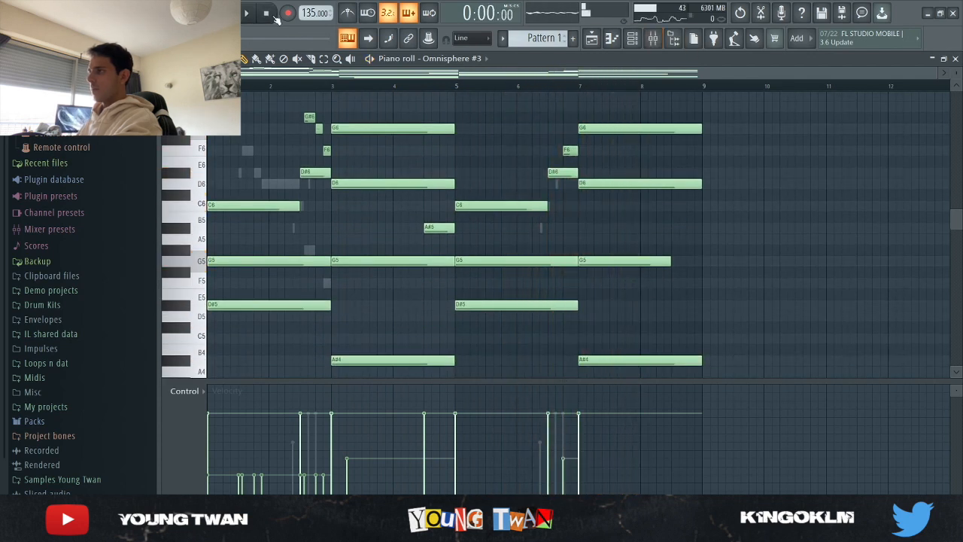
- Select mixer Insert 3 and examine the Fruity parametric EQ 2 in its first effect slot
key("F9")
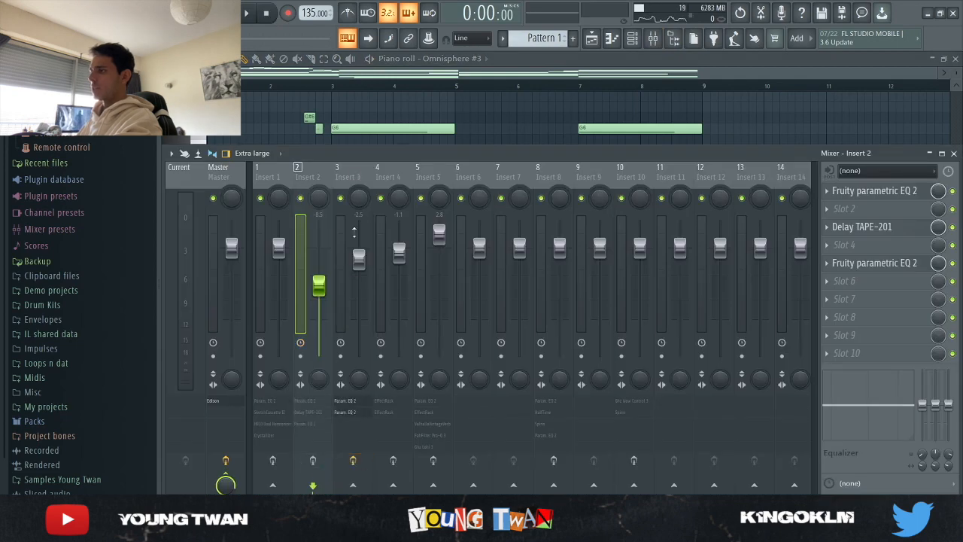
left_click(353, 180)
left_click(898, 191)
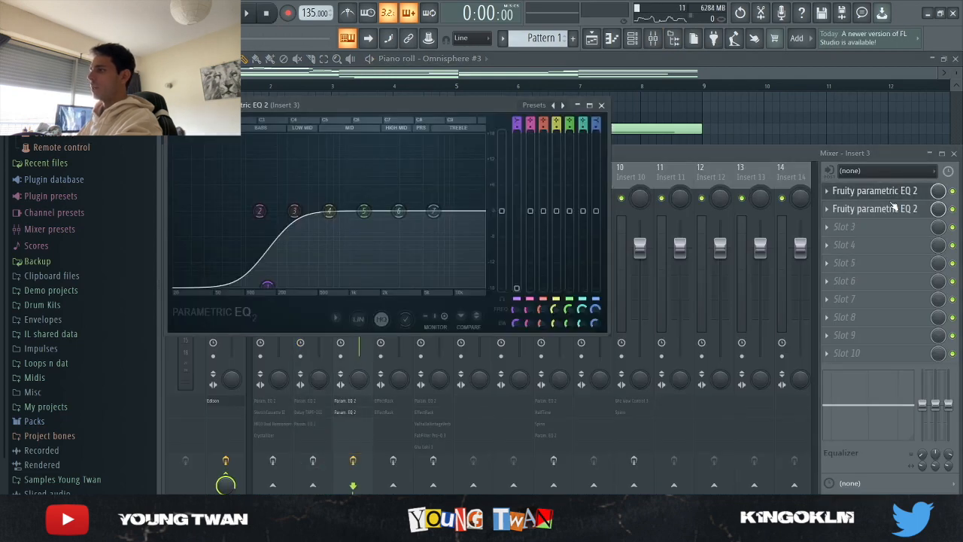
left_click(889, 194)
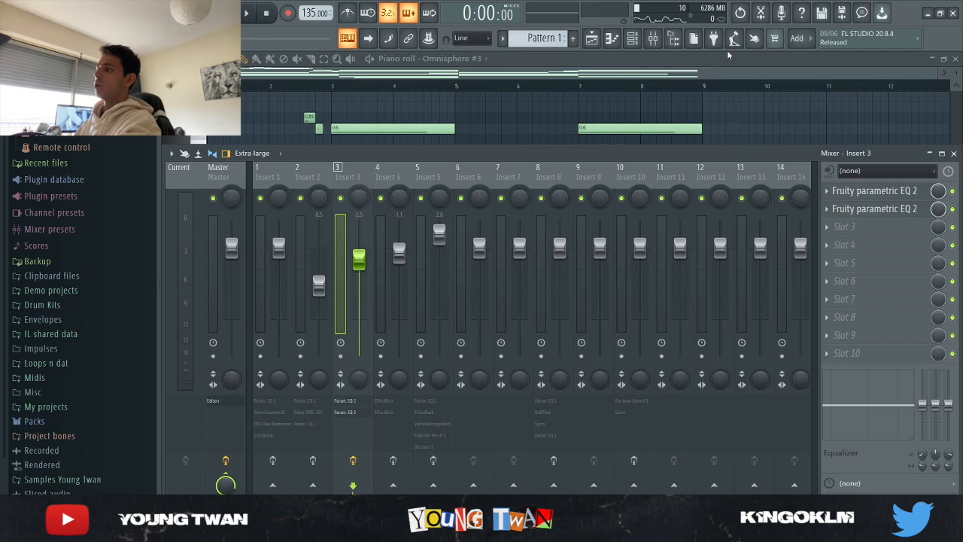
- Solo the Omnisphere #4 channel in the channel rack and check its loaded patch
left_click(632, 39)
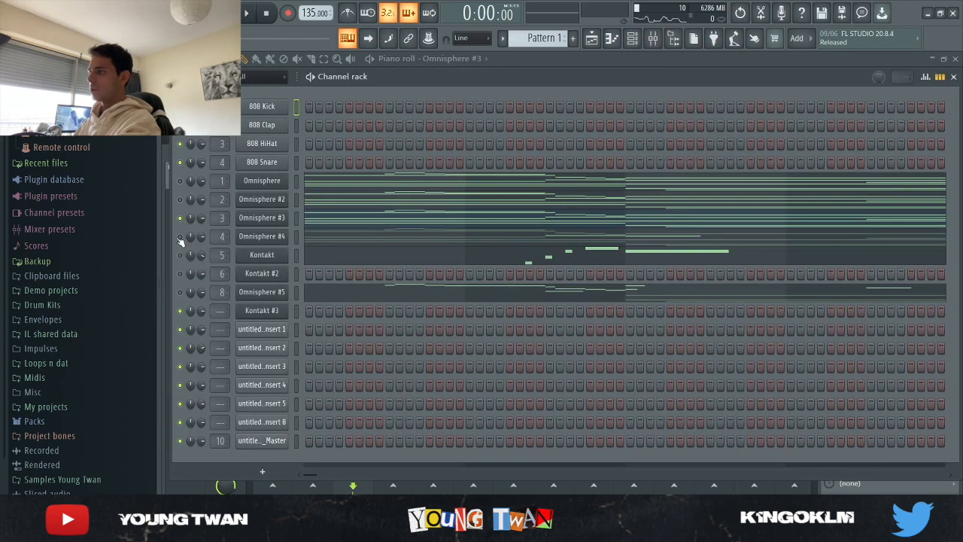
left_click(260, 236)
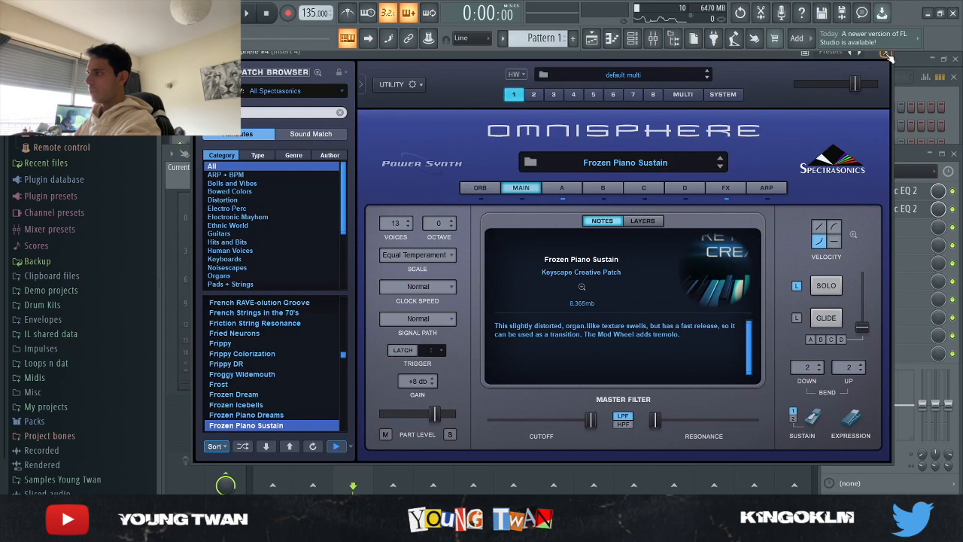
left_click(887, 56)
- Open the Omnisphere #4 notes in the piano roll, review them, and play part of the pattern
left_click(322, 237)
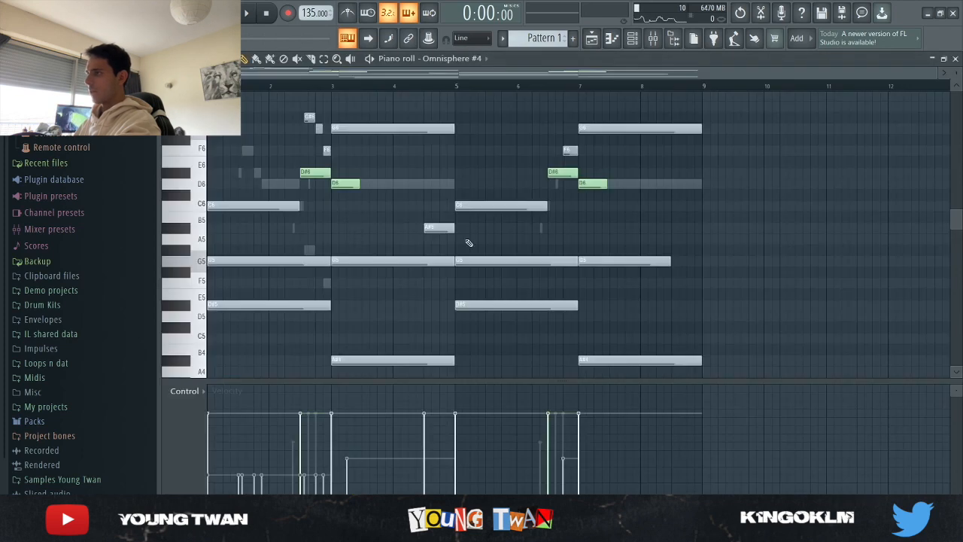
scroll(436, 256, "up", 3)
scroll(368, 264, "down", 1)
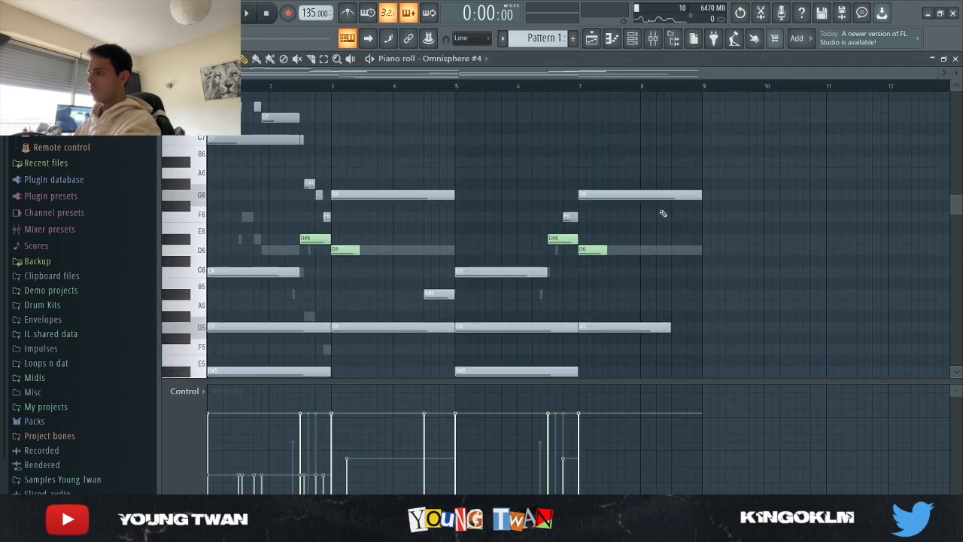
scroll(506, 301, "down", 3)
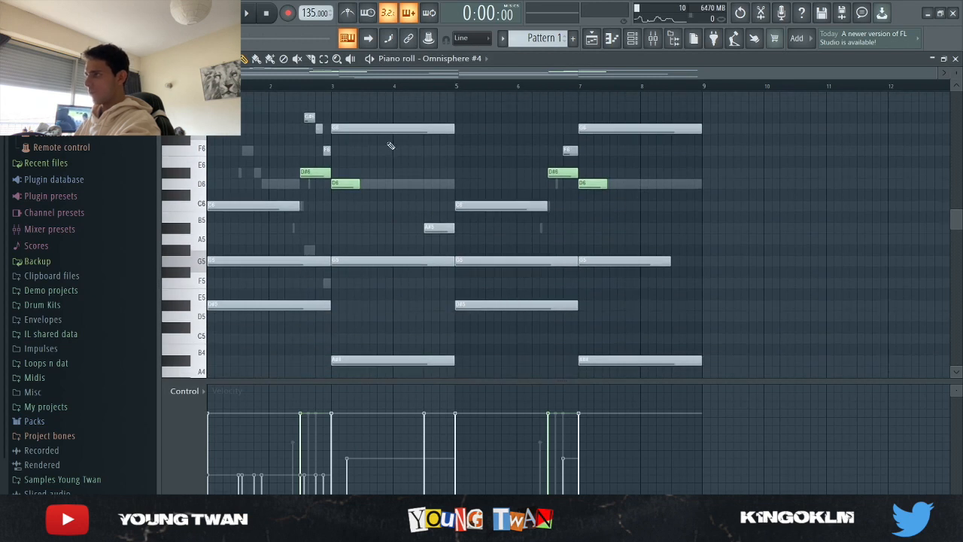
key("space")
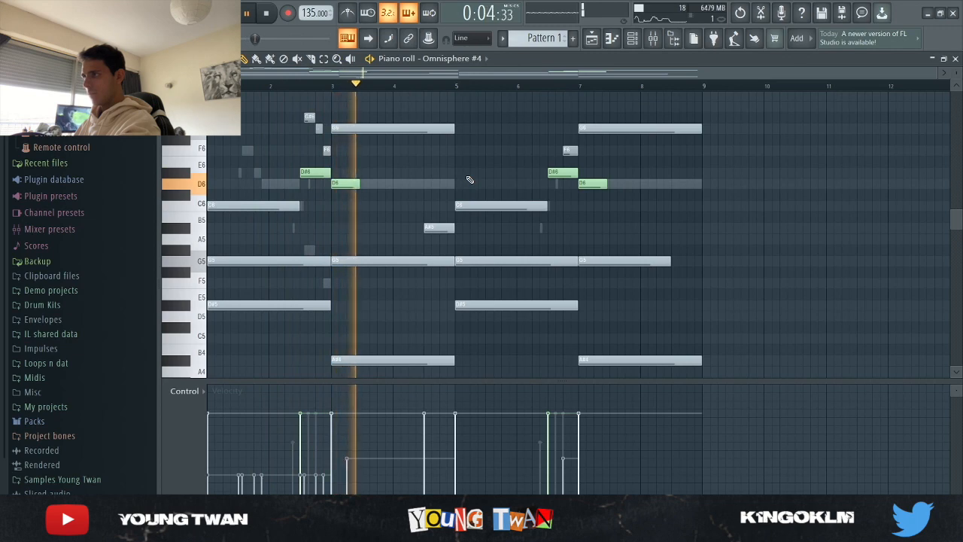
key("space")
- Select mixer Insert 4 and examine the settings of both EffectRack instances in its effect chain
left_click(652, 38)
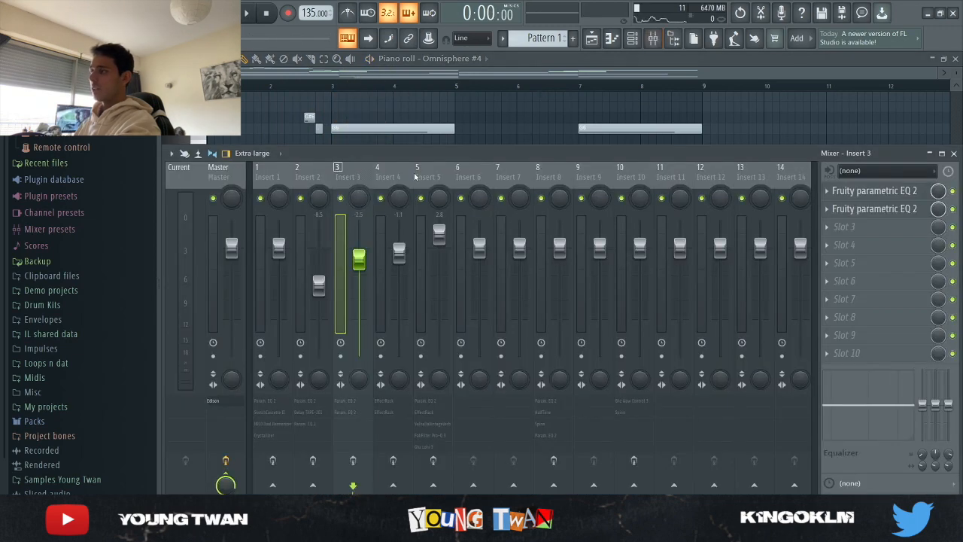
left_click(406, 233)
left_click(852, 190)
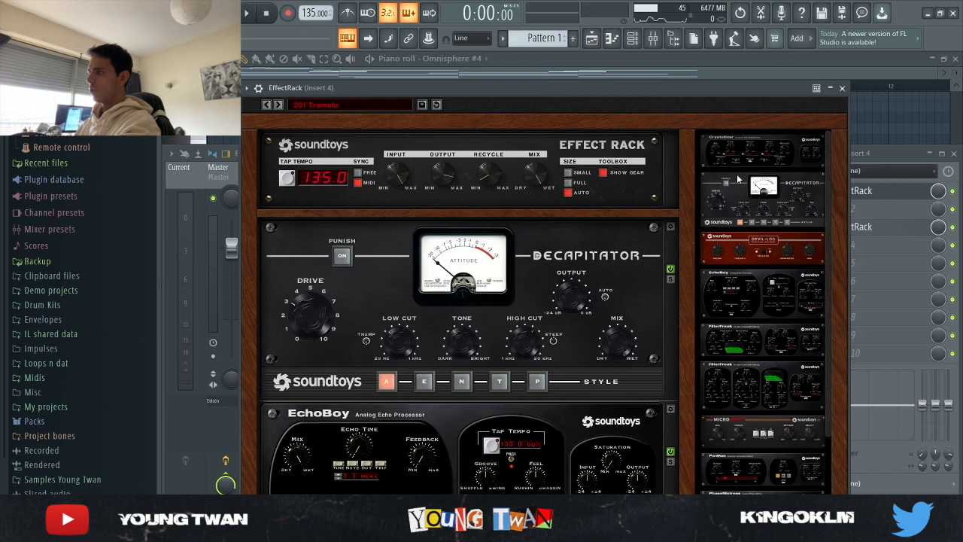
left_click(886, 193)
left_click(883, 228)
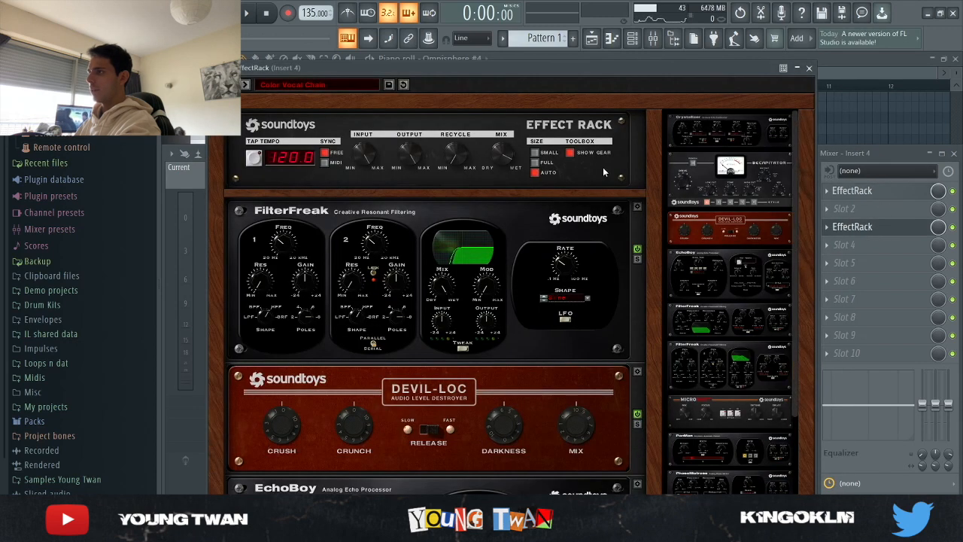
left_click(874, 227)
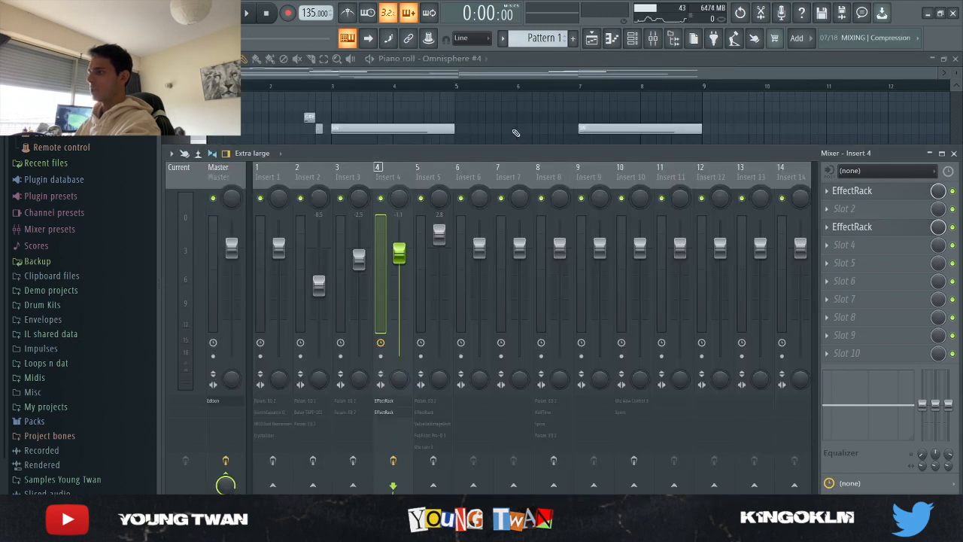
- Go back to the Omnisphere #4 piano roll, listen to the layer with its effects, and stop playback
key("F9")
scroll(510, 180, "up", 2)
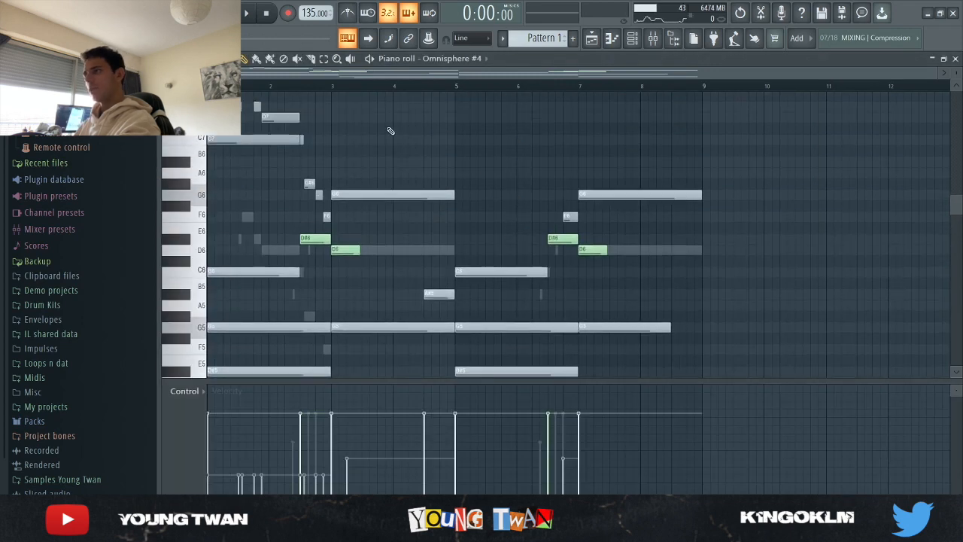
key("space")
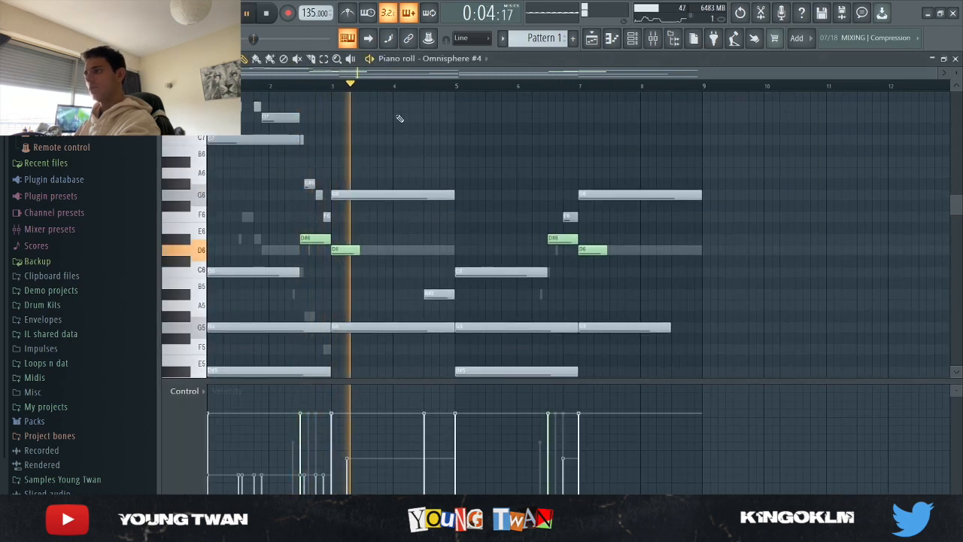
key("space")
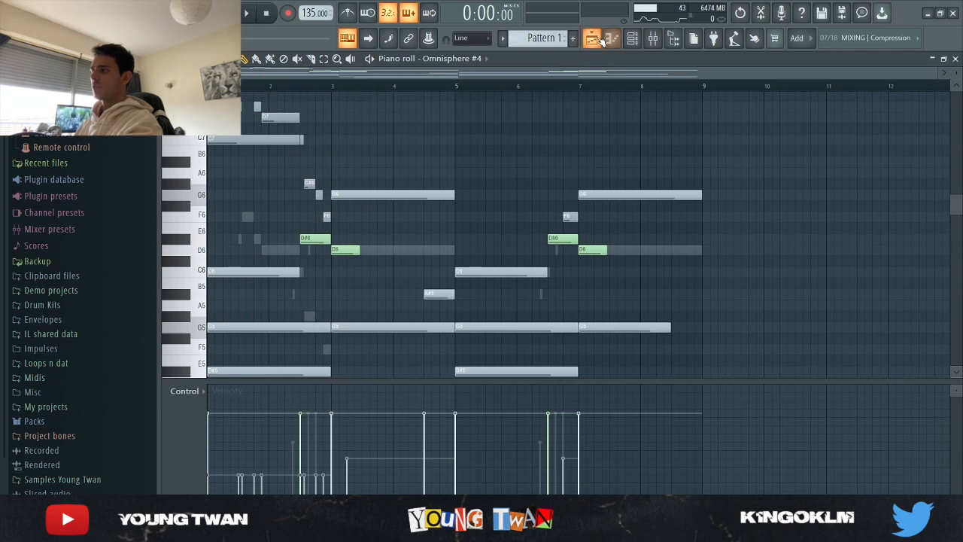
- Solo the Kontakt channel in the channel rack and check the instrument loaded in it
left_click(593, 38)
left_click(620, 39)
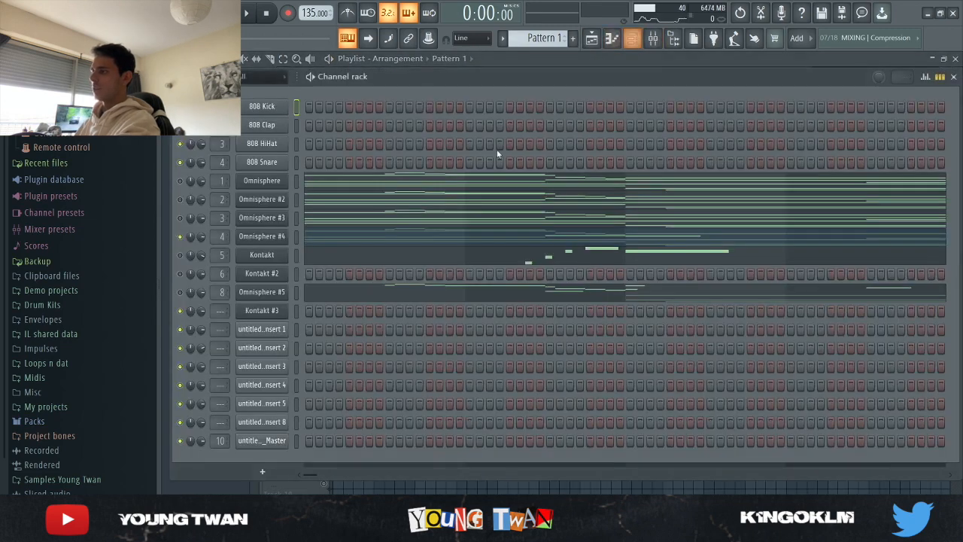
left_click(275, 255)
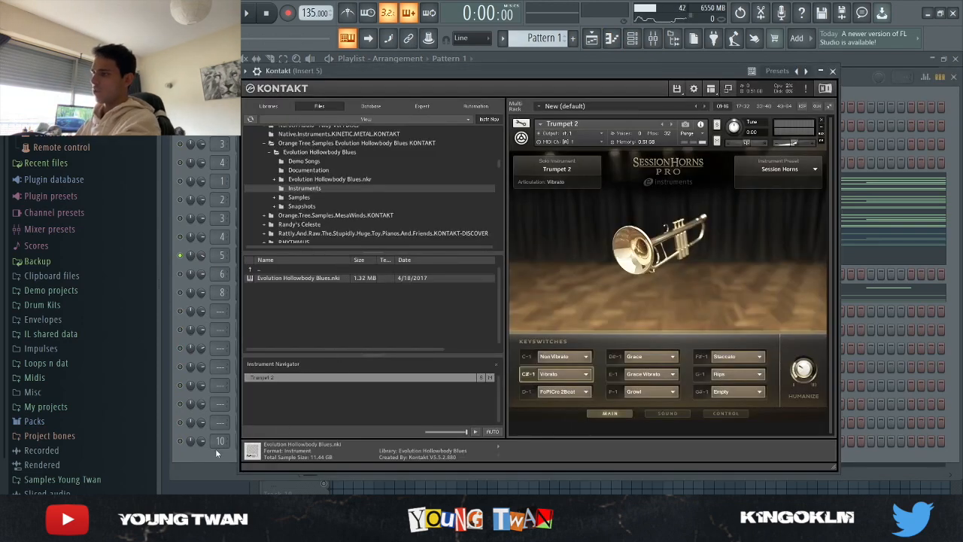
left_click(189, 467)
- Open the Kontakt trumpet notes in the piano roll, review them, and play part of the pattern
left_click(339, 261)
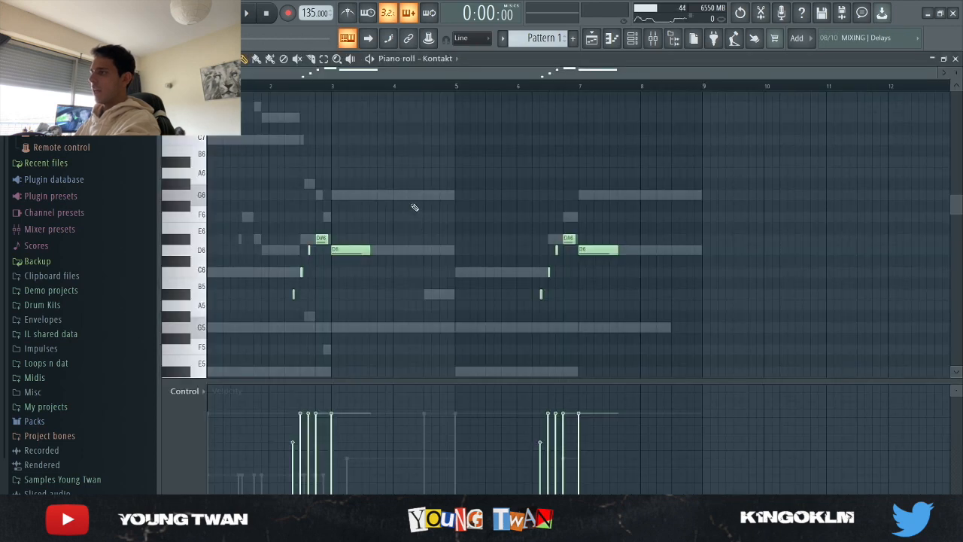
scroll(261, 258, "down", 3)
scroll(263, 264, "up", 2, "ctrl")
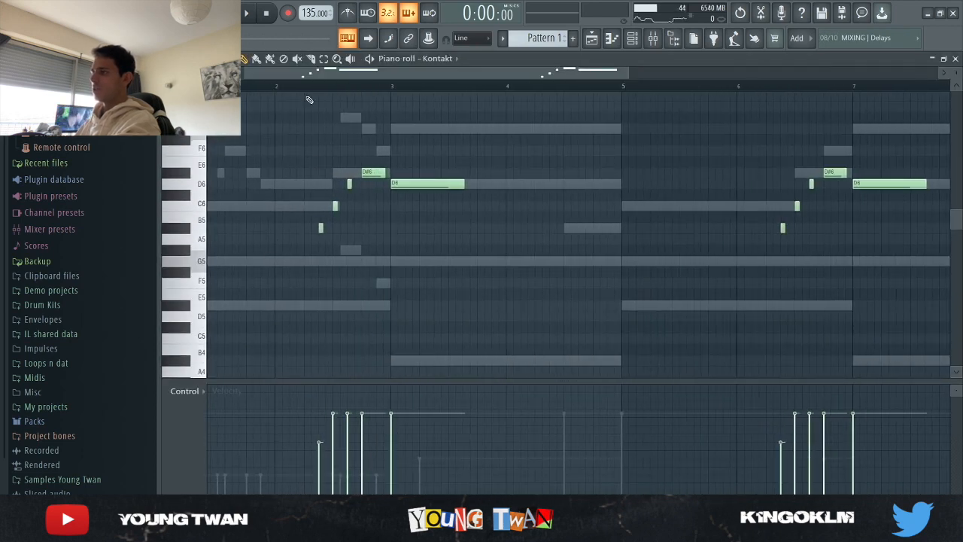
scroll(306, 156, "down", 2, "ctrl")
key("space")
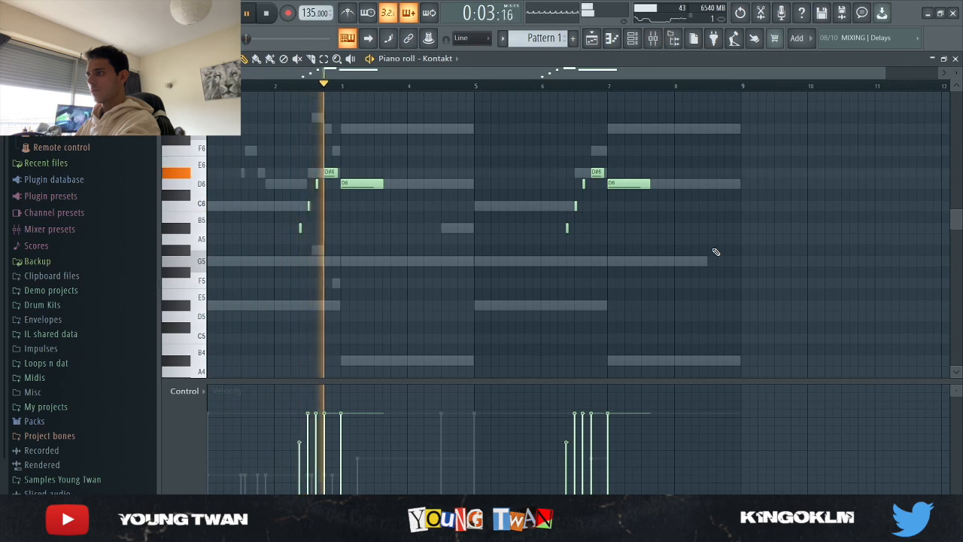
key("space")
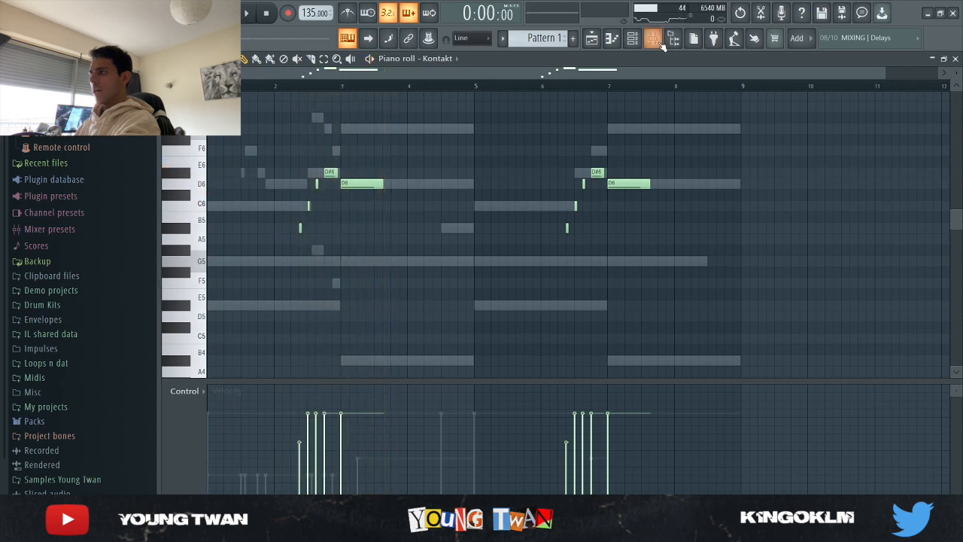
- Select mixer Insert 5 and examine the Fruity parametric EQ 2 curve on the trumpet
left_click(654, 41)
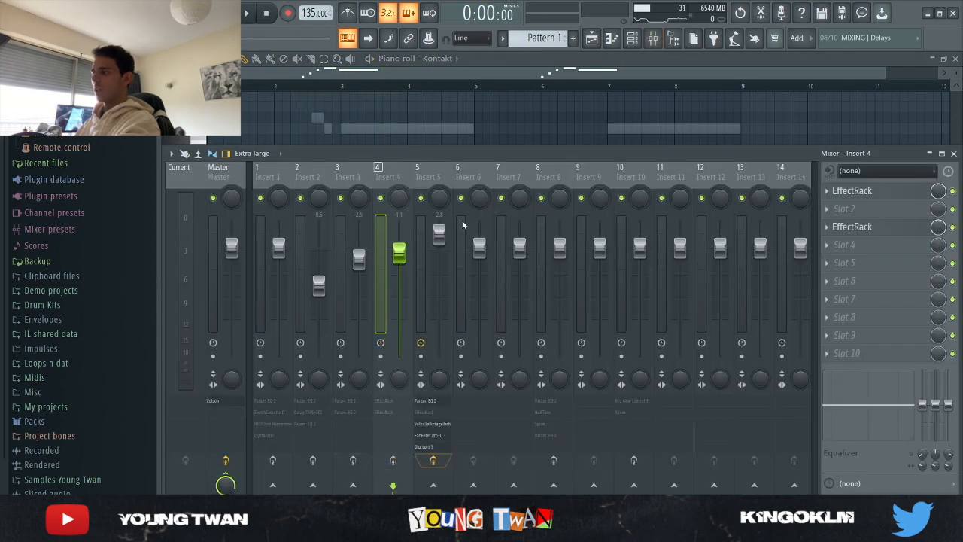
left_click(447, 178)
key("F9")
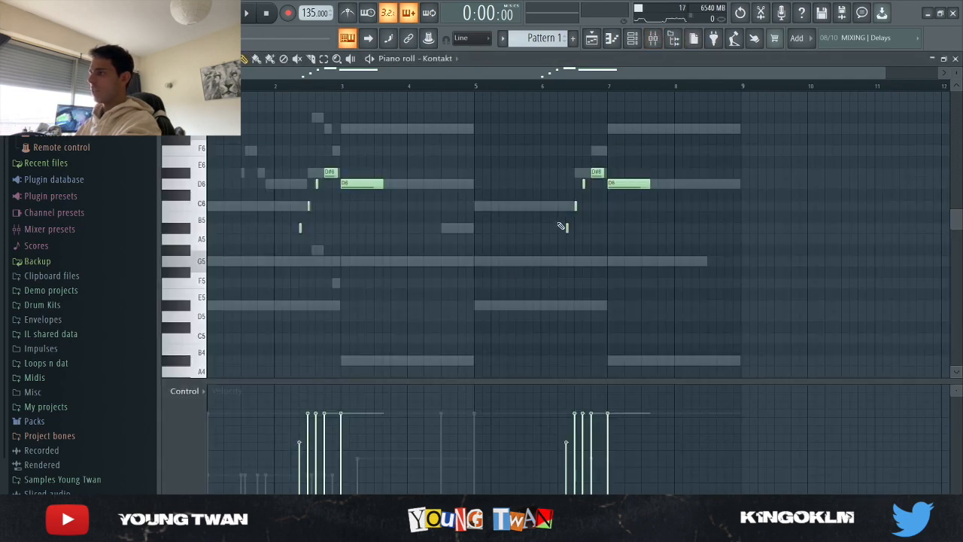
left_click(660, 41)
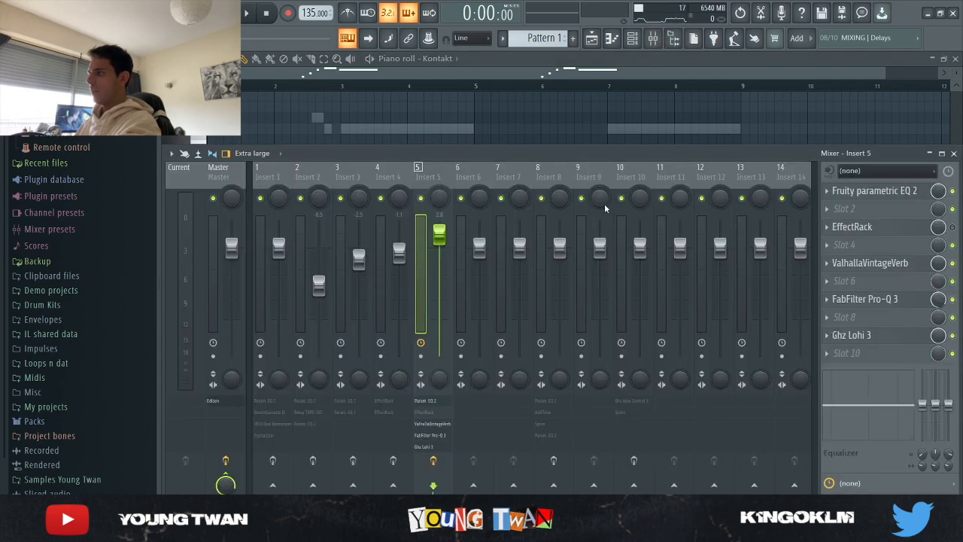
left_click(904, 194)
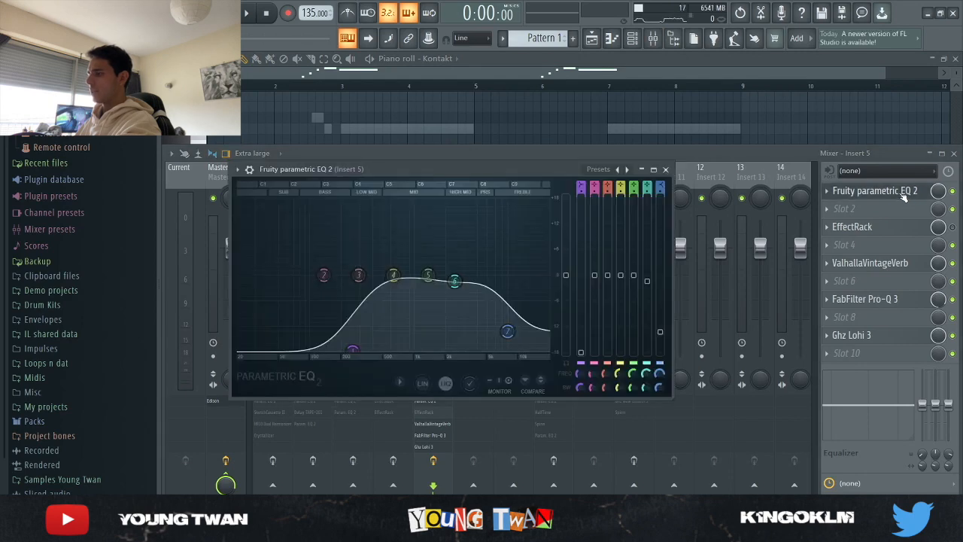
left_click(868, 192)
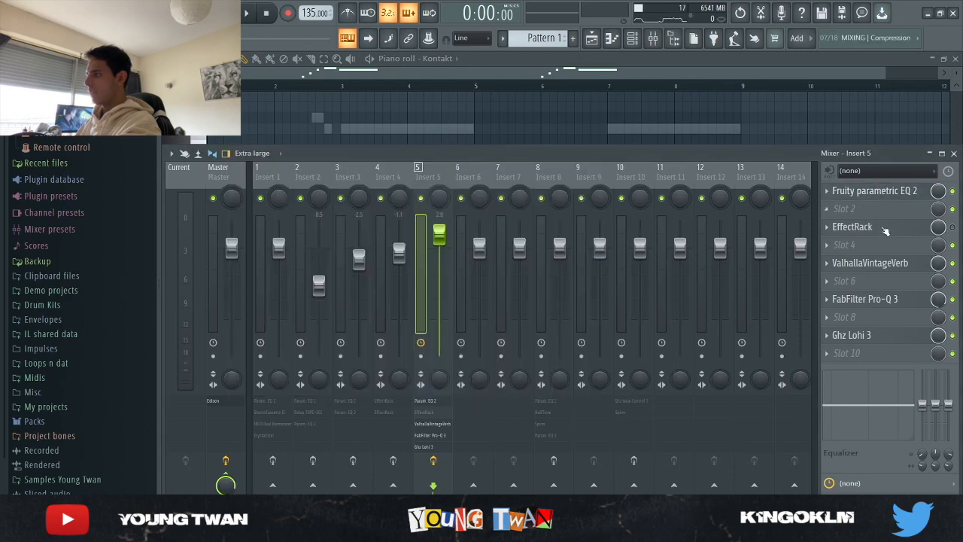
- Examine the ValhallaVintageVerb and FabFilter Pro-Q 3 settings on mixer Insert 5
left_click(880, 263)
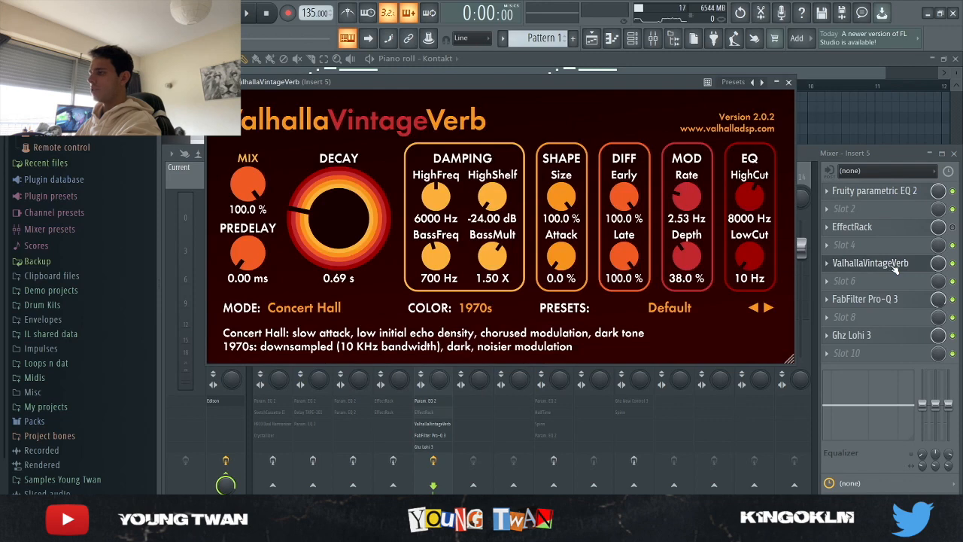
left_click(894, 267)
left_click(899, 301)
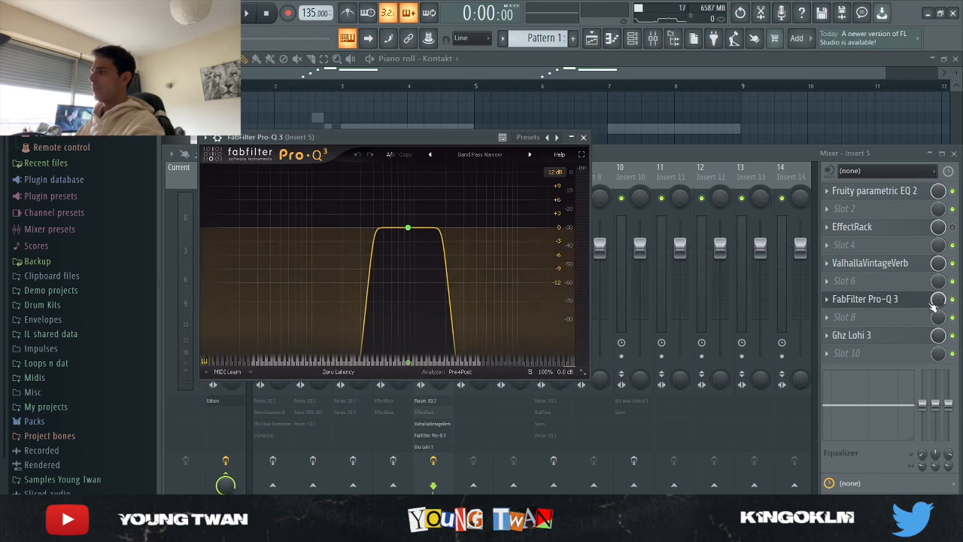
left_click(875, 301)
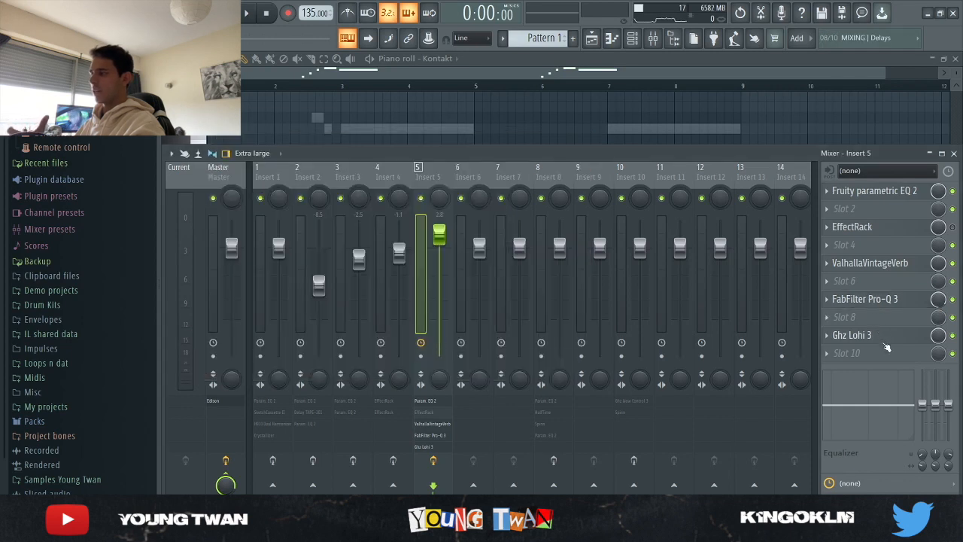
- Examine the Ghz Lohi 3 settings on mixer Insert 5, then return to the Kontakt trumpet notes and play the pattern
left_click(885, 343)
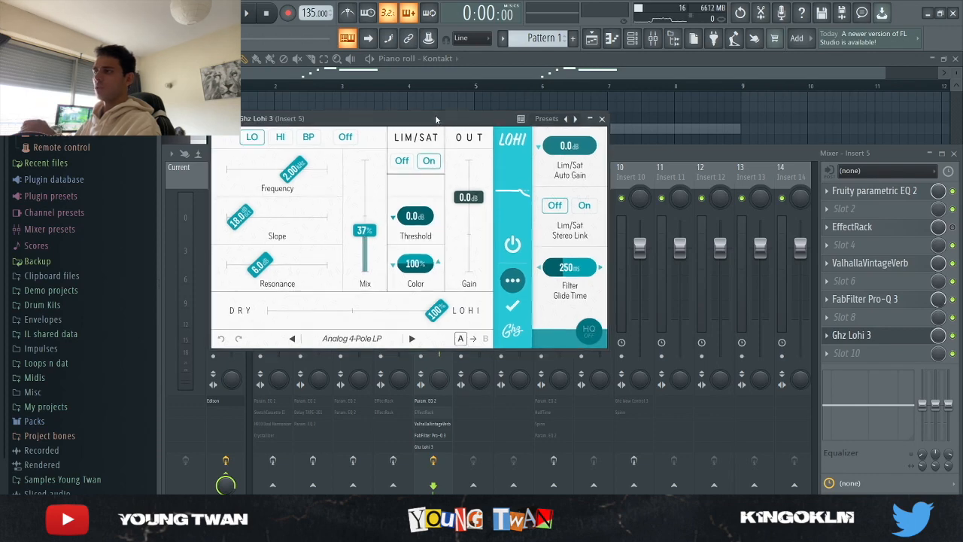
left_click_drag(447, 118, 460, 93)
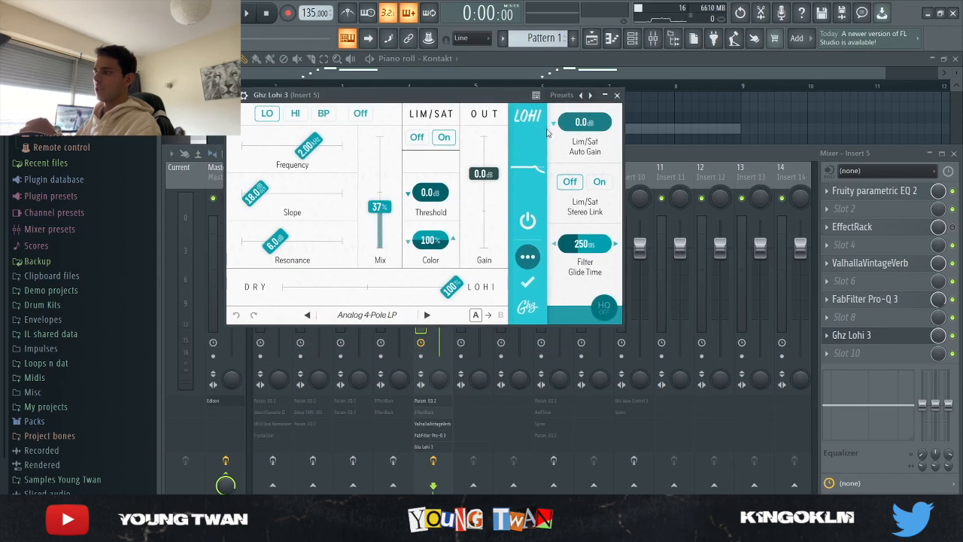
left_click(617, 95)
left_click(541, 119)
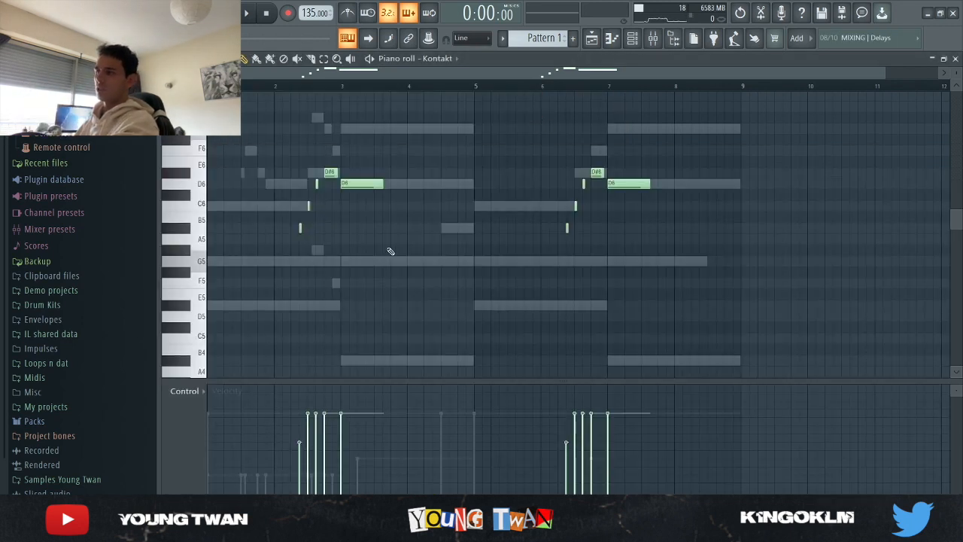
key("space")
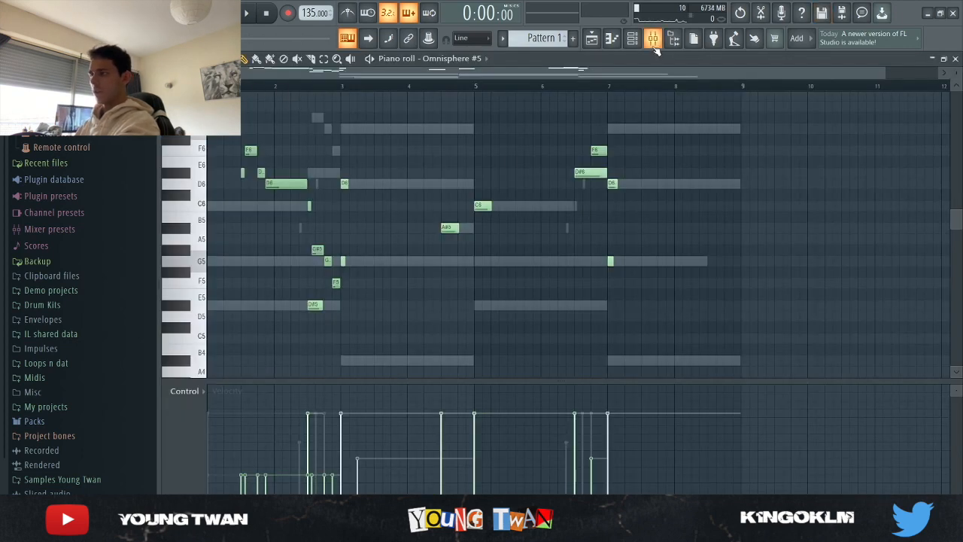
- Play the pattern with the Omnisphere #5 notes in the piano roll and review the melody
key("space")
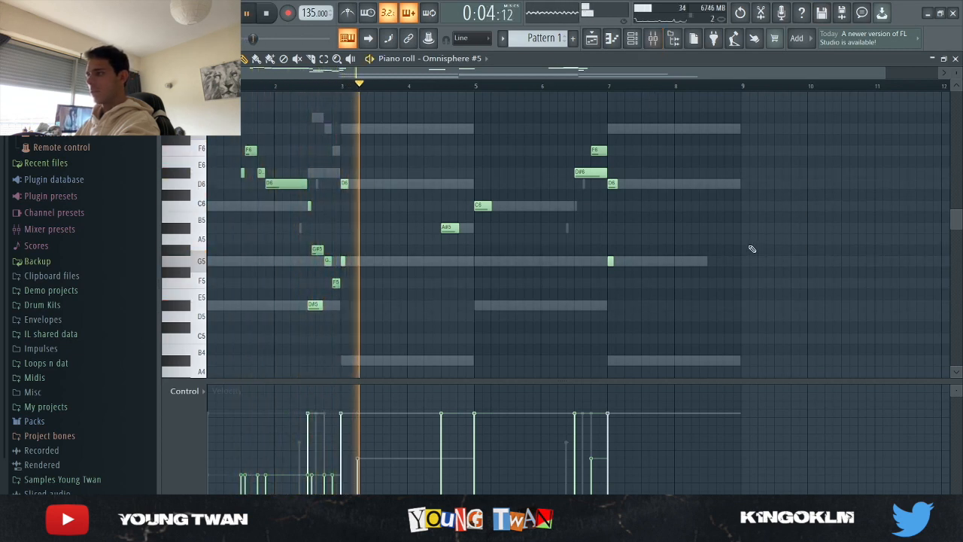
scroll(746, 242, "down", 3)
scroll(744, 240, "up", 4)
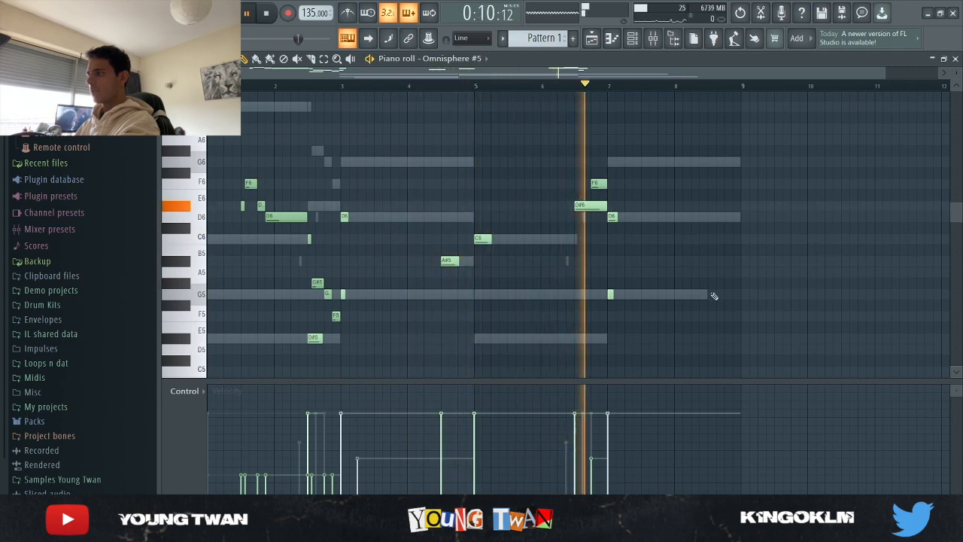
scroll(596, 299, "up", 3)
scroll(677, 308, "down", 6)
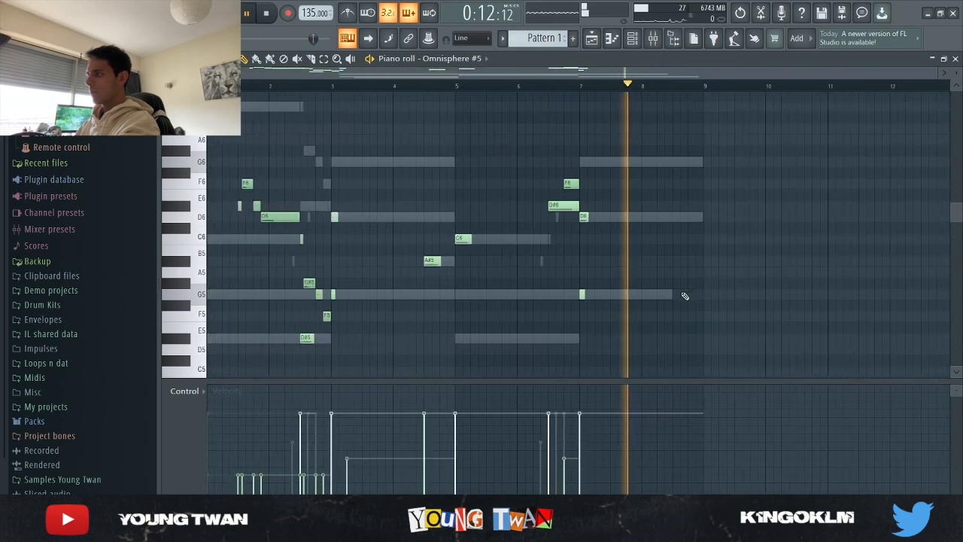
key("space")
- Select mixer Insert 8 and examine the curve of its first Fruity parametric EQ 2
left_click(653, 39)
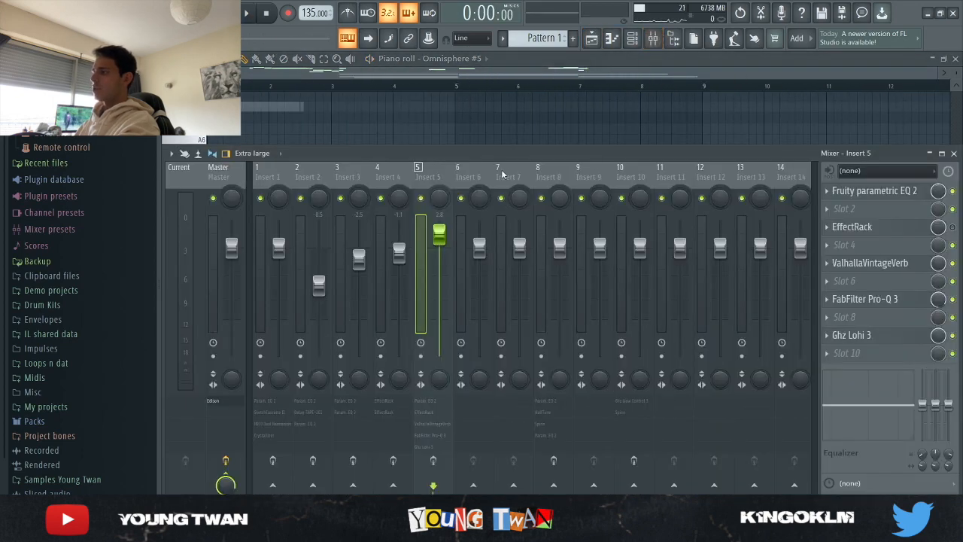
left_click(548, 174)
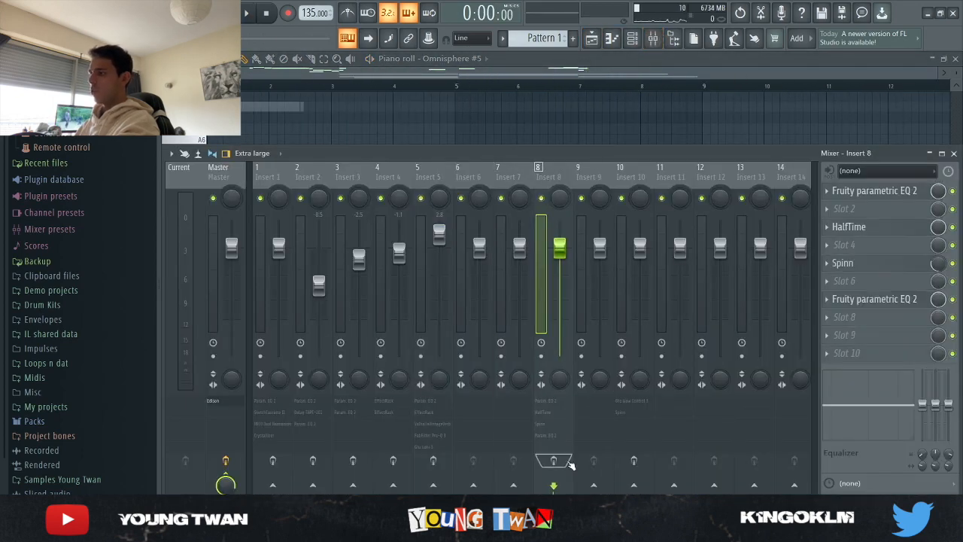
left_click(881, 191)
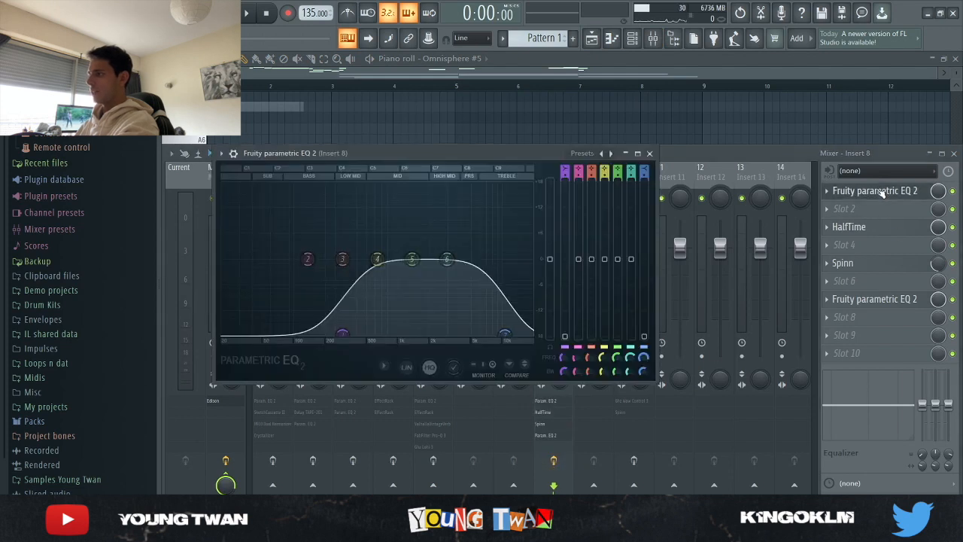
left_click(895, 190)
- Examine the HalfTime, Spinn and second Fruity parametric EQ 2 settings on mixer Insert 8
left_click(880, 228)
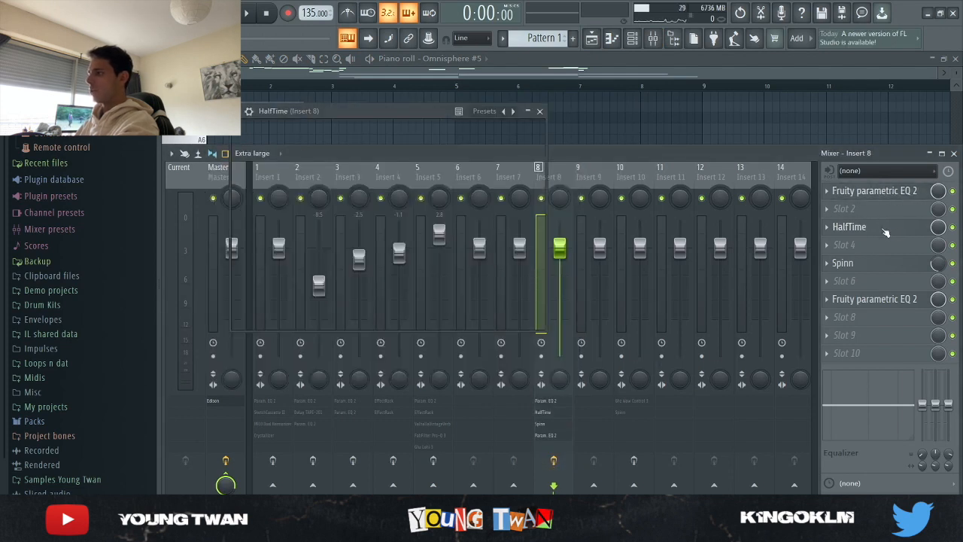
left_click(857, 263)
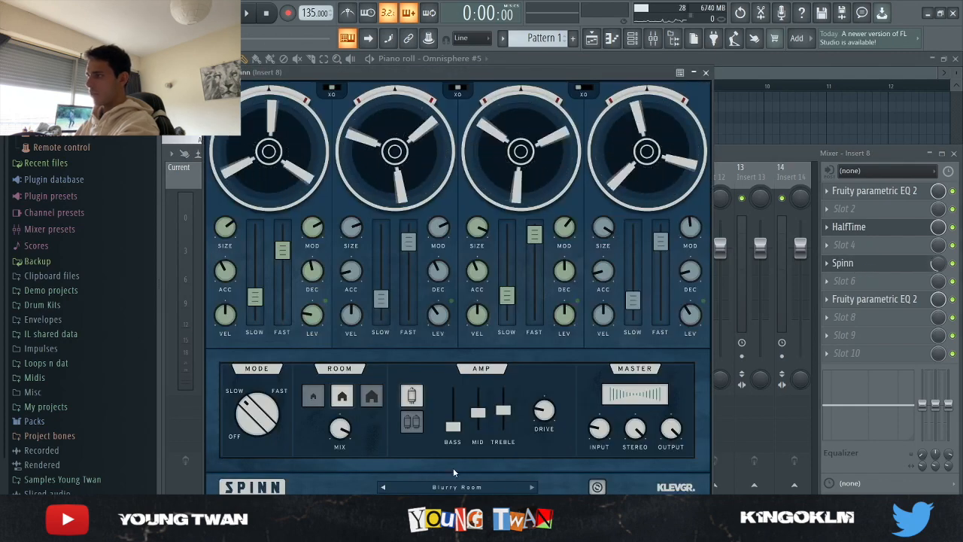
left_click(858, 265)
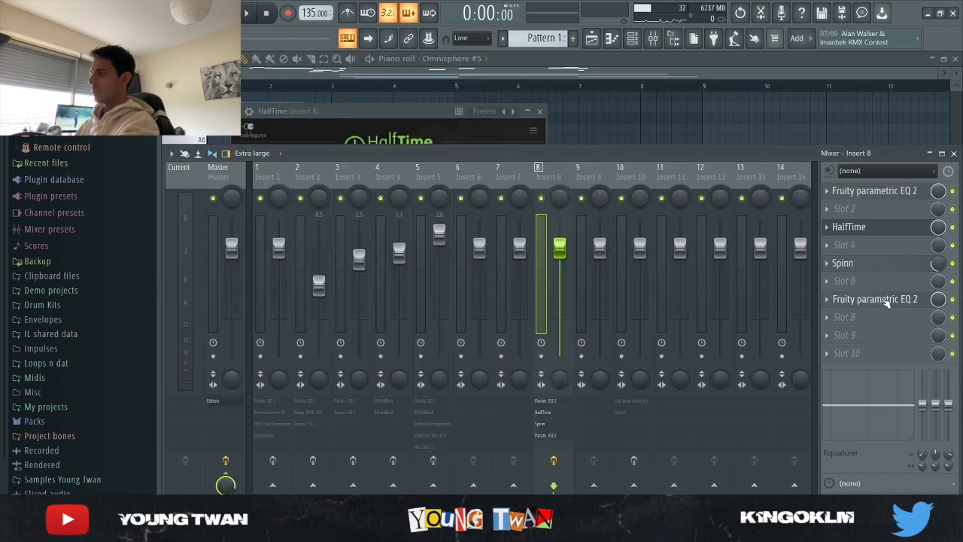
left_click(887, 300)
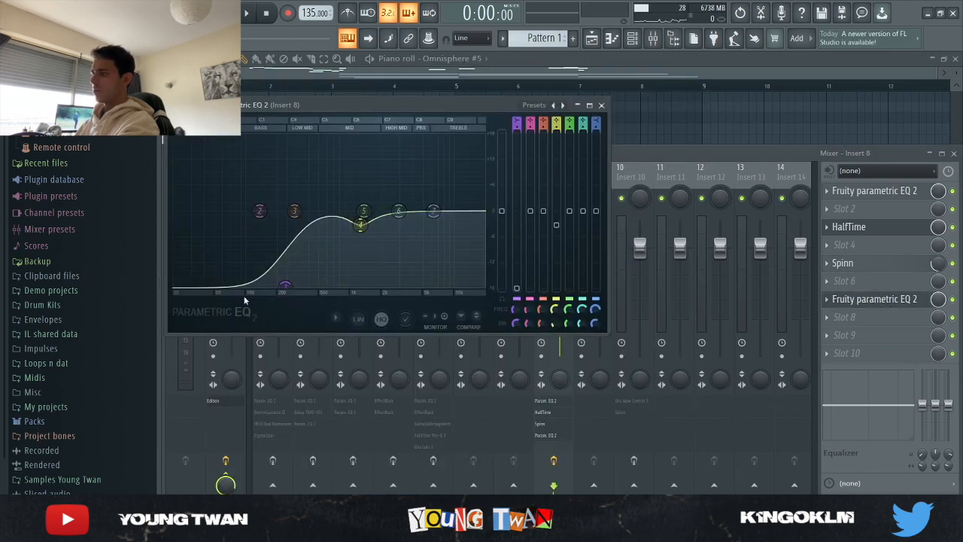
left_click(877, 301)
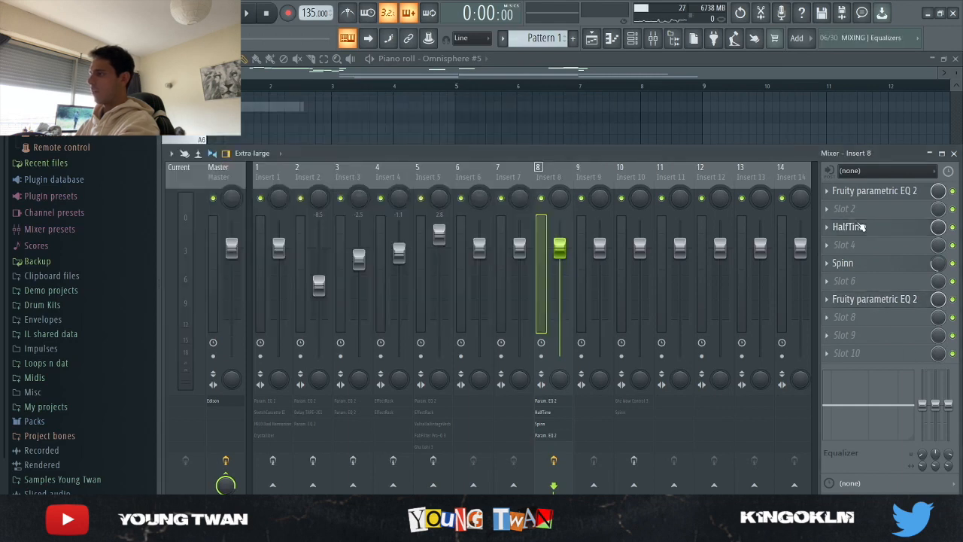
- Play the Omnisphere #5 pattern while checking its notes and the level on mixer Insert 8
key("F9")
key("space")
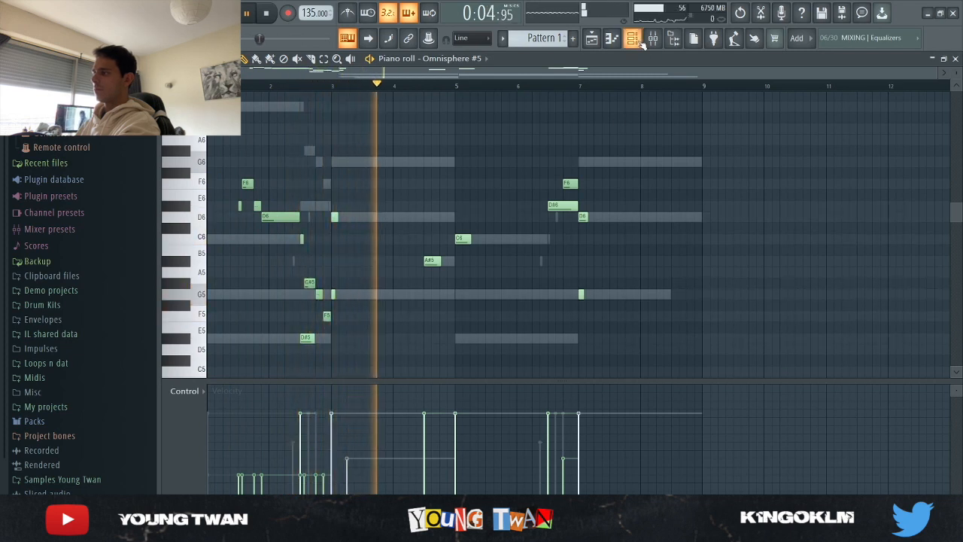
key("F9")
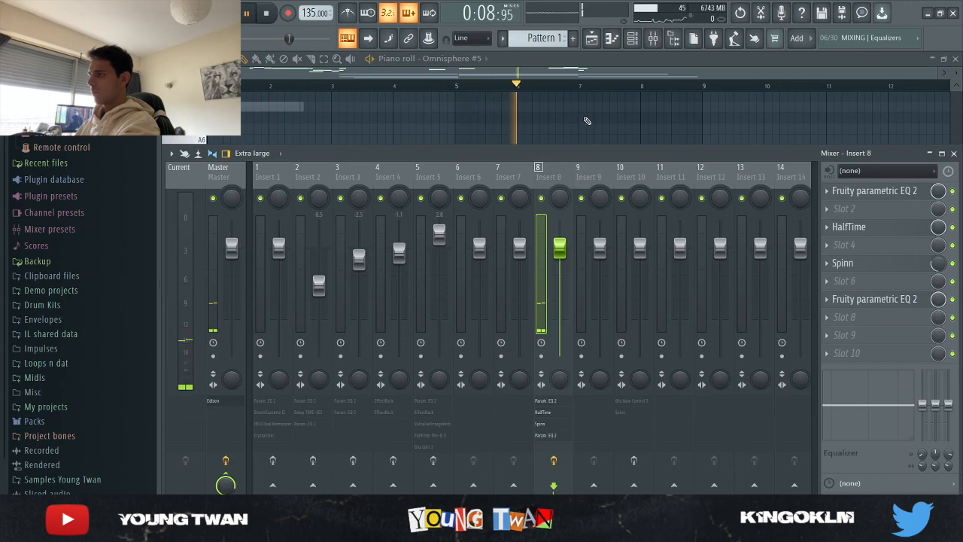
key("F9")
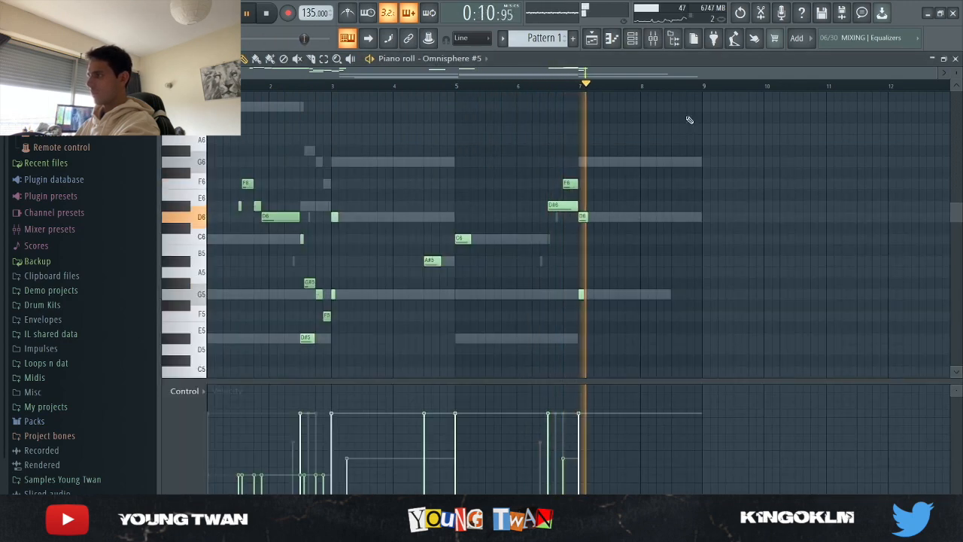
left_click(267, 13)
- Solo Track 8 in the playlist instead of Track 6 and review its Master recording against the full arrangement
key("F5")
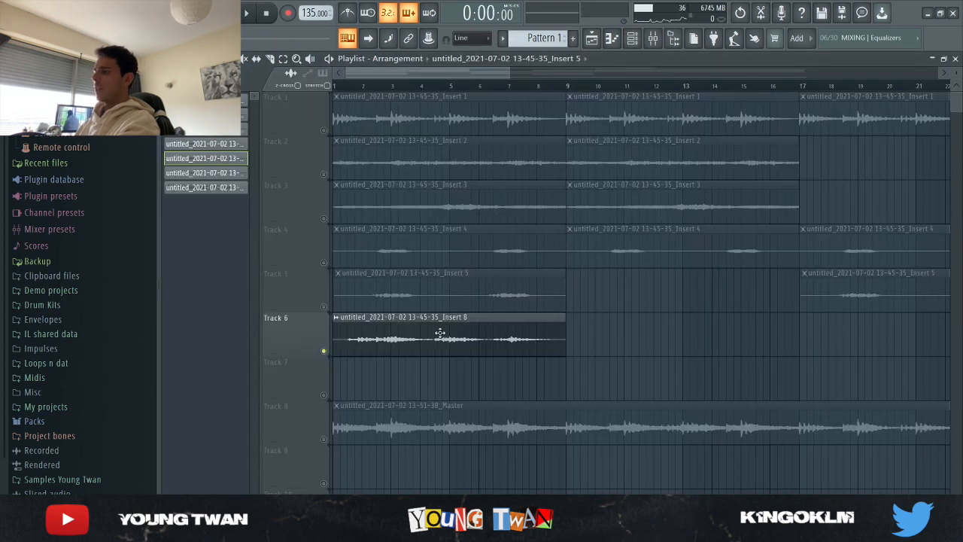
right_click(323, 351)
right_click(324, 439)
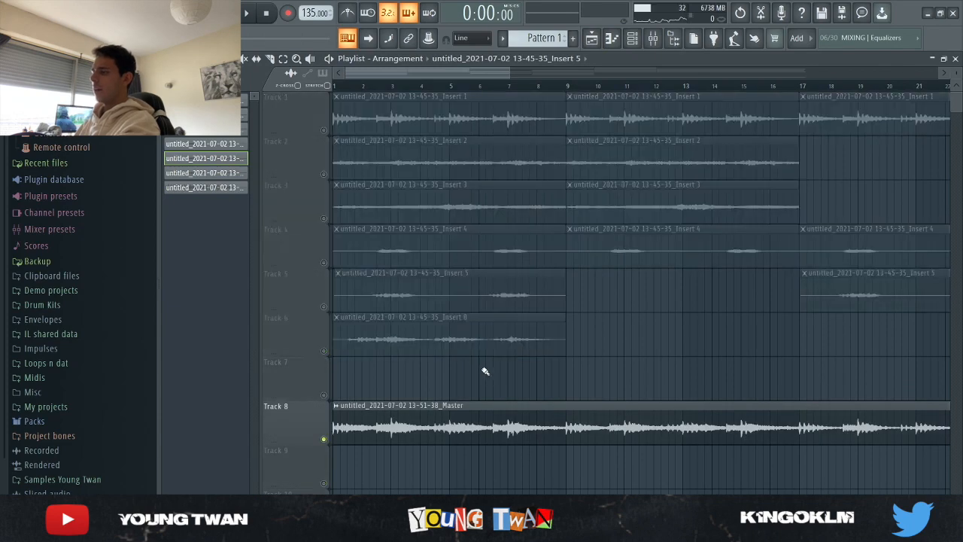
scroll(490, 371, "down", 4)
scroll(283, 301, "up", 2)
scroll(289, 295, "down", 2)
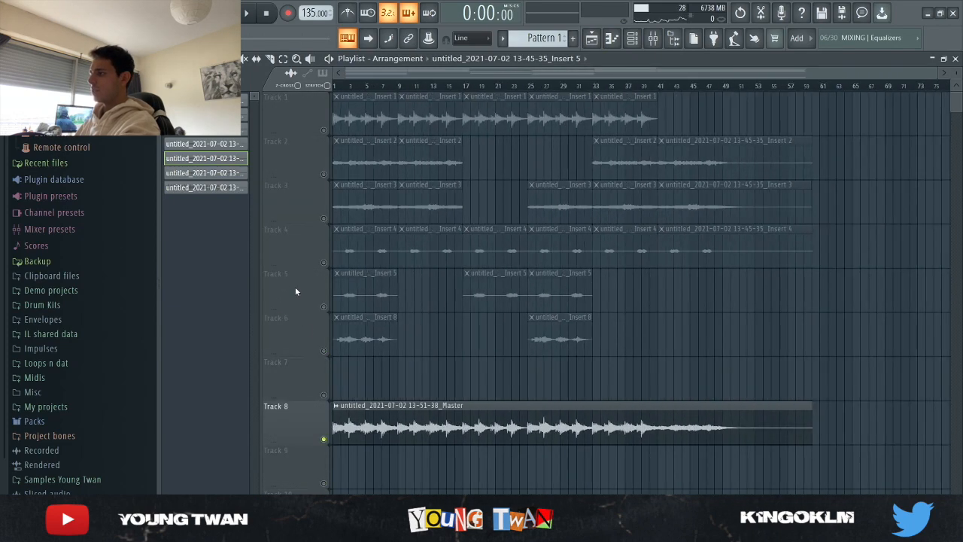
left_click(292, 425)
scroll(293, 424, "up", 2)
scroll(398, 427, "down", 2)
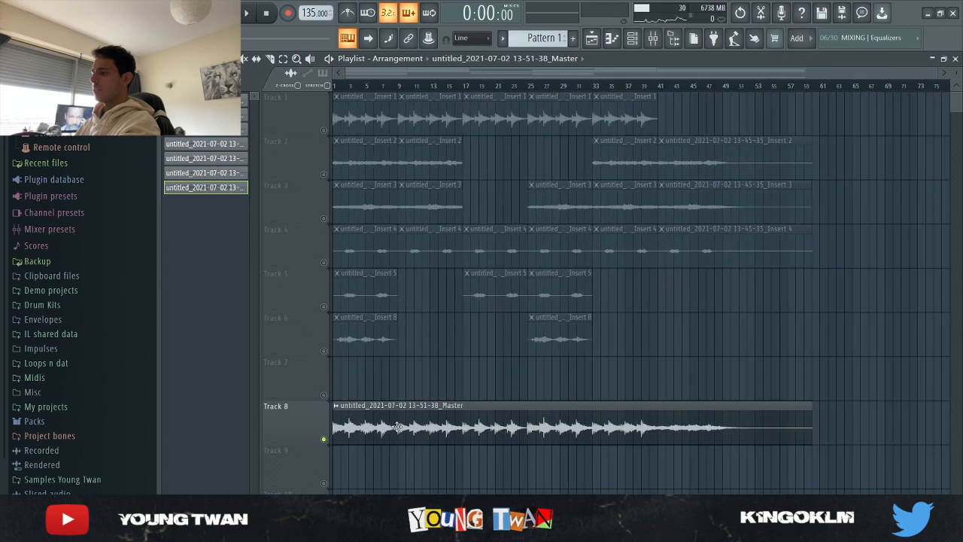
- Select mixer Insert 10 and check the pitch and time-stretching settings of the Master audio clip on Track 8
key("F9")
left_click(636, 183)
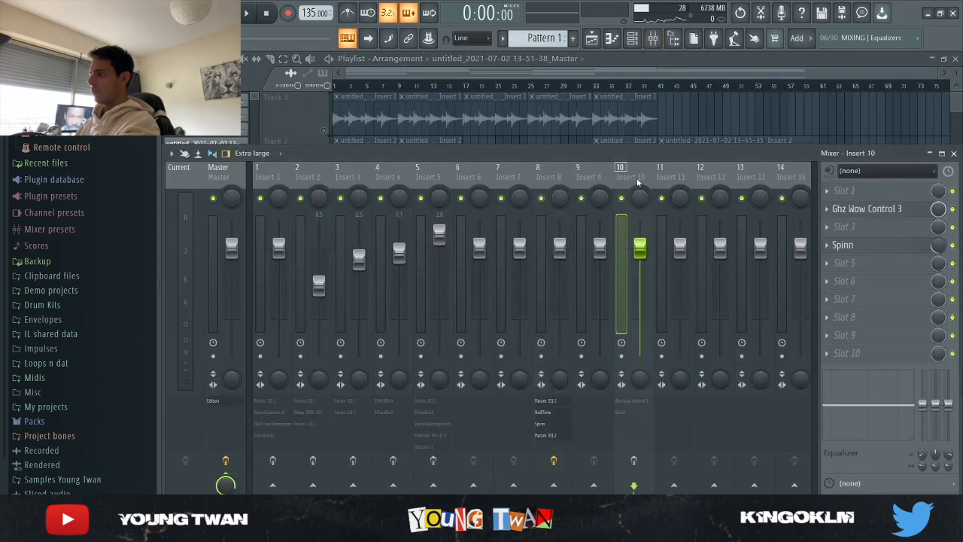
key("F9")
scroll(298, 416, "up", 4)
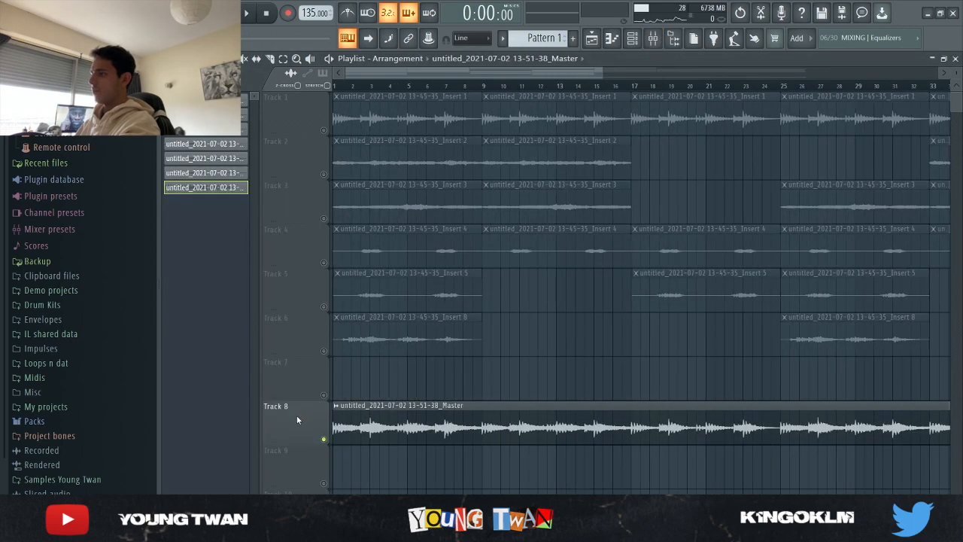
scroll(296, 417, "down", 1)
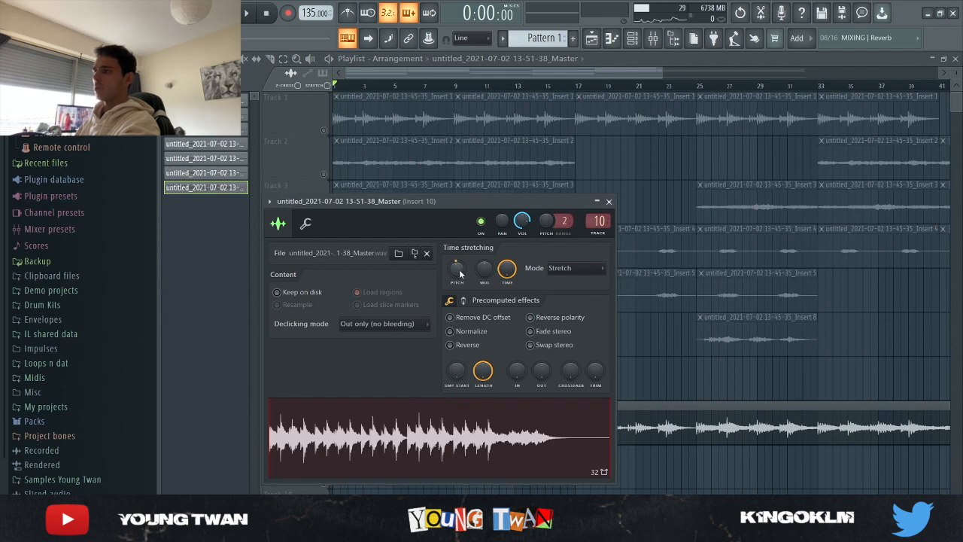
left_click(608, 201)
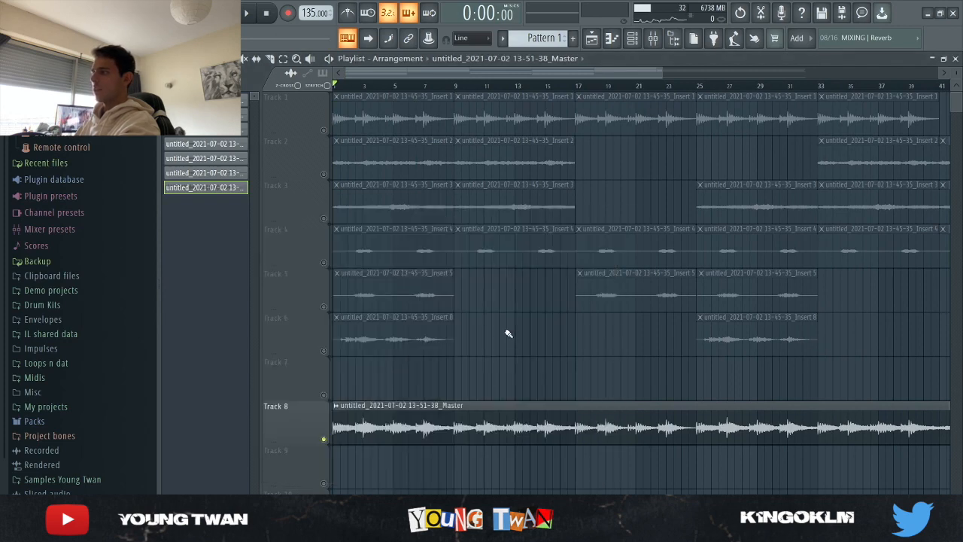
- Play the Master recording on Track 8 from the start and check its level and effects on mixer Insert 10
scroll(508, 333, "down", 1)
key("space")
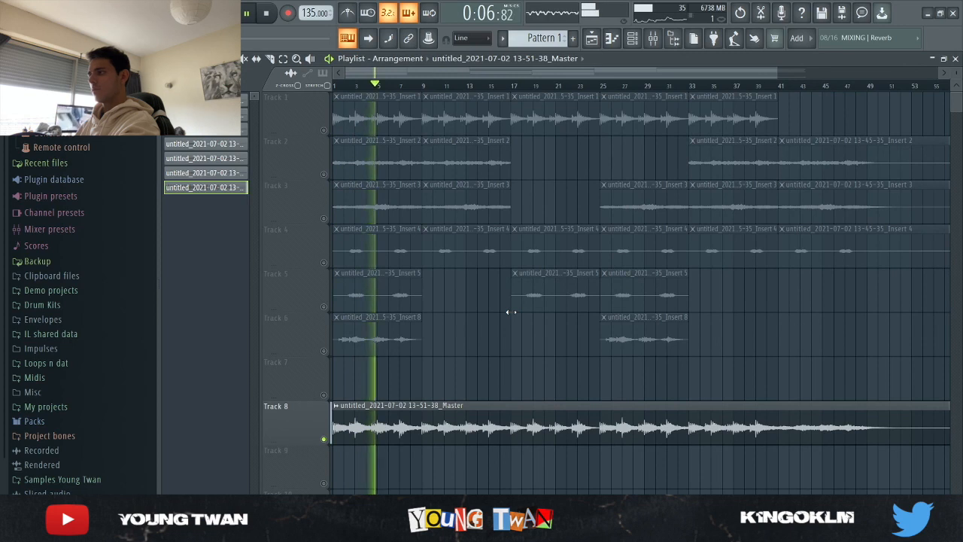
key("space")
left_click(654, 39)
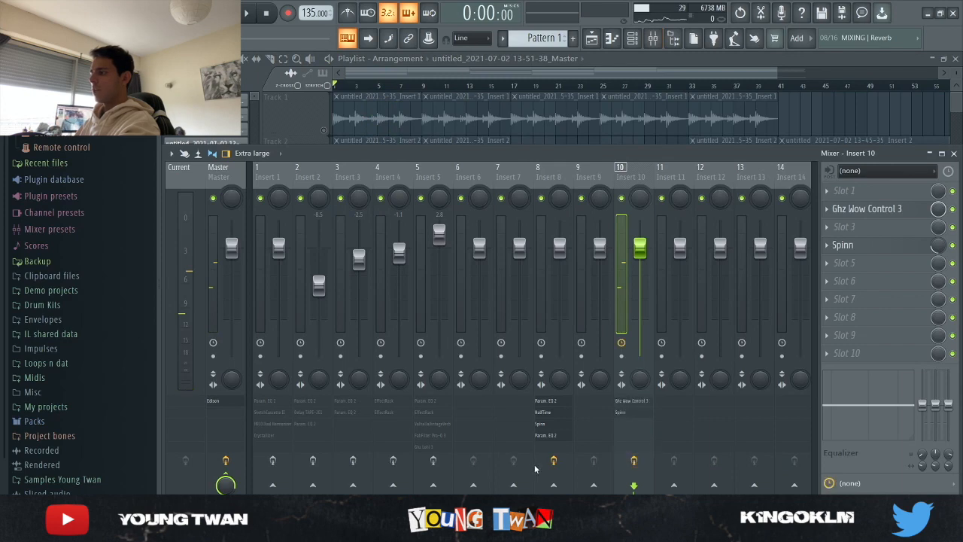
left_click(833, 116)
key("space")
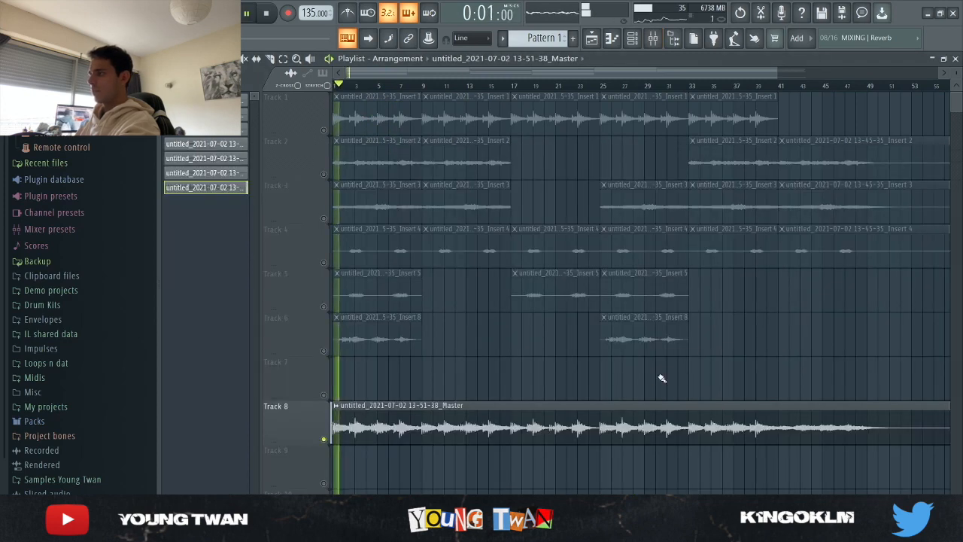
left_click(665, 40)
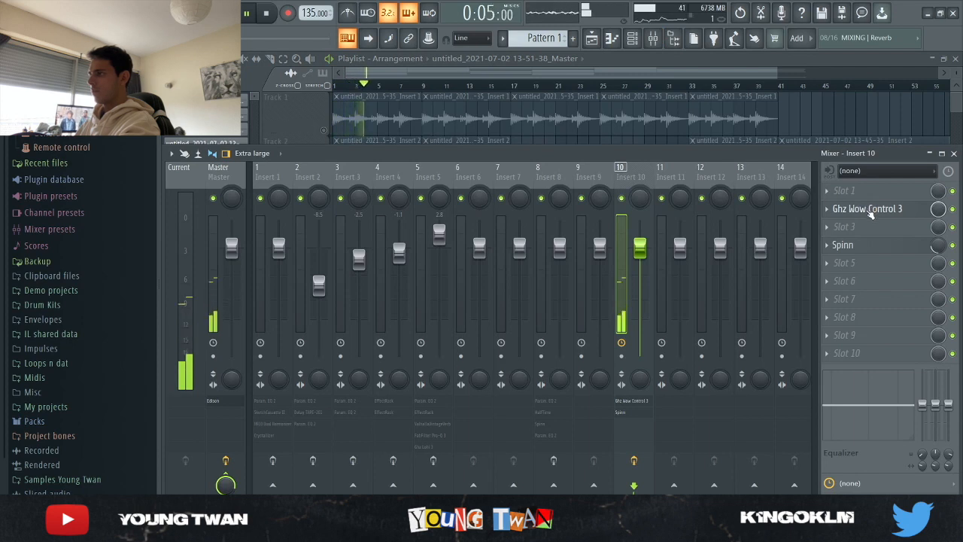
key("space")
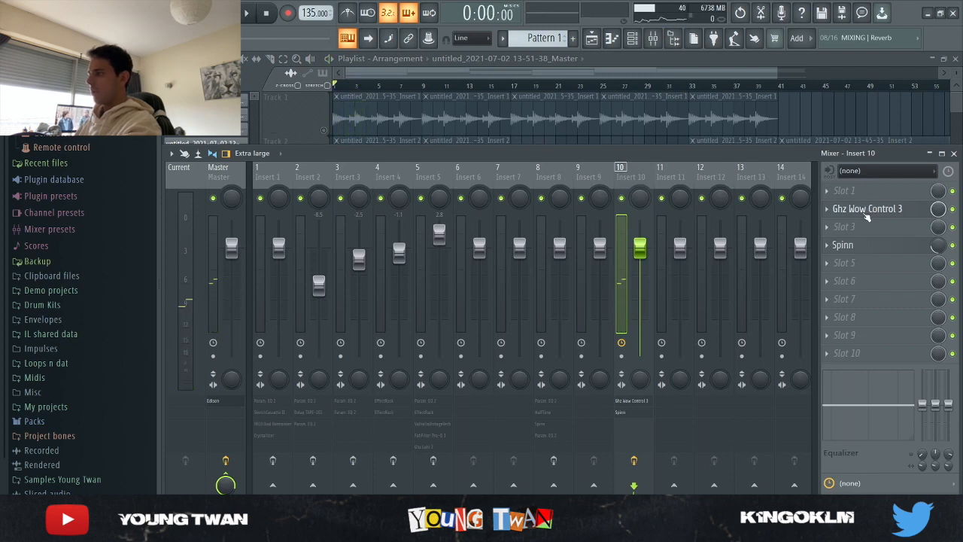
- Examine the Ghz Wow Control 3 and Spinn settings on mixer Insert 10
left_click(865, 211)
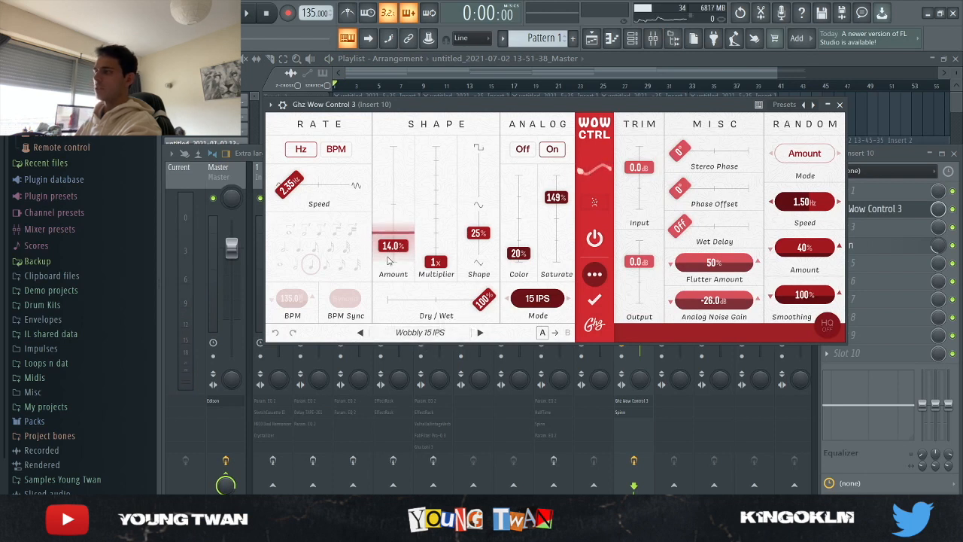
left_click(840, 104)
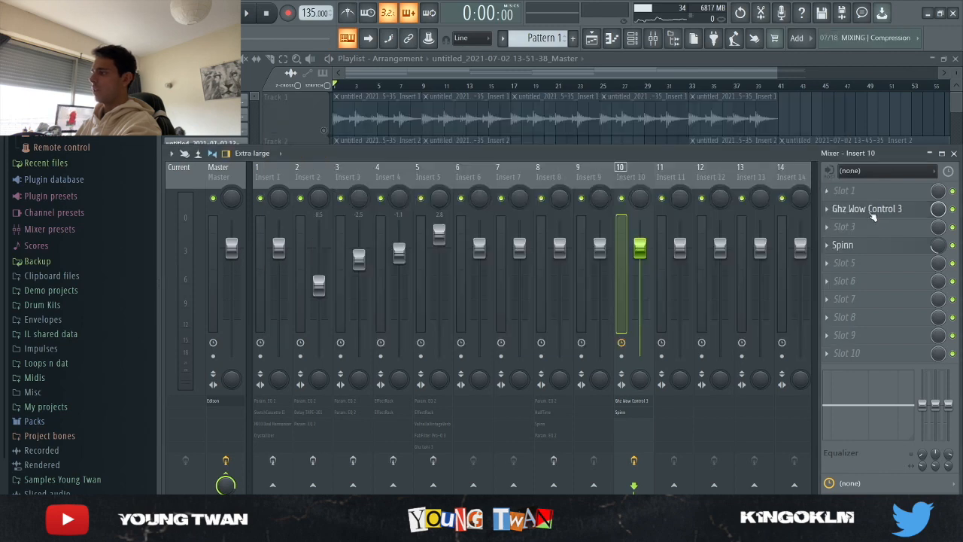
left_click(876, 246)
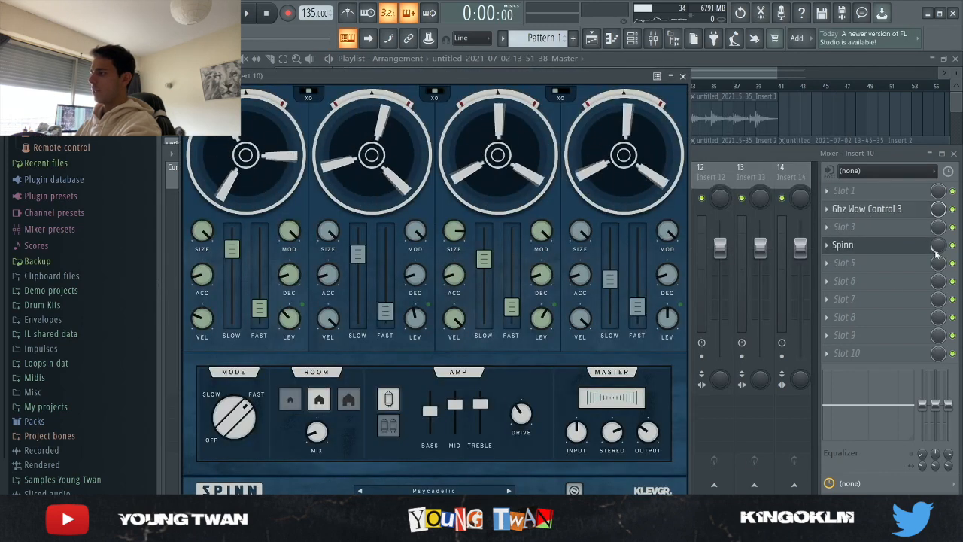
left_click(909, 246)
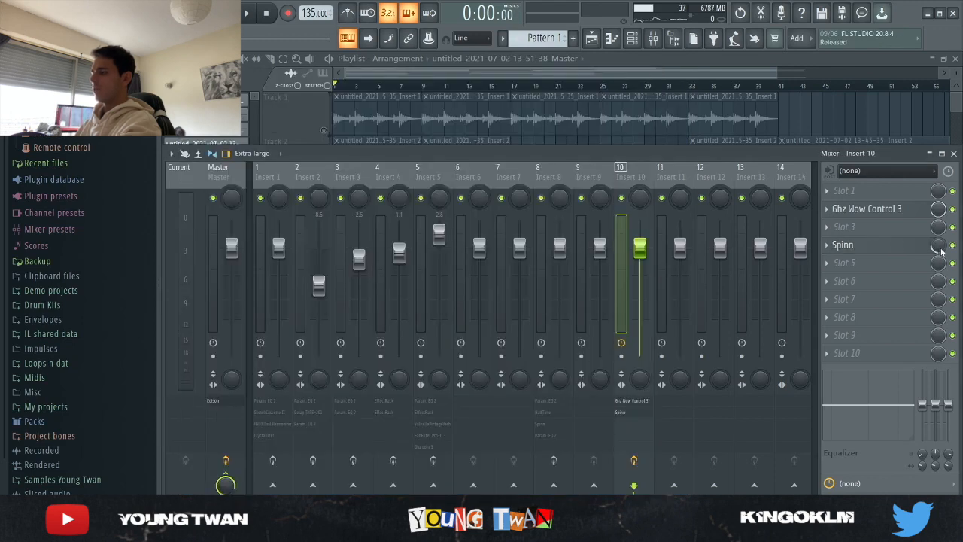
- Reopen the Spinn effect on mixer Insert 10 to review its settings once more, and return to the playlist
key("F9")
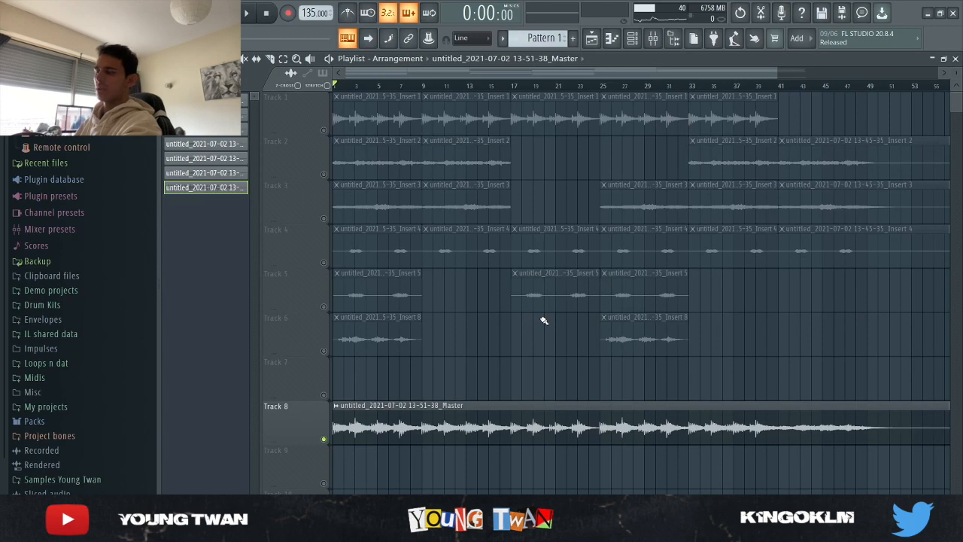
left_click(653, 36)
left_click(882, 244)
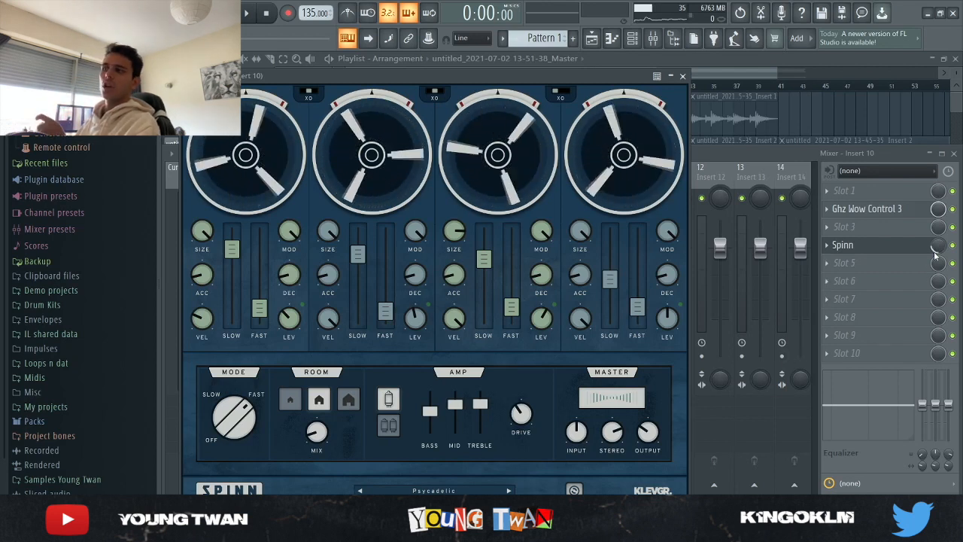
left_click(683, 76)
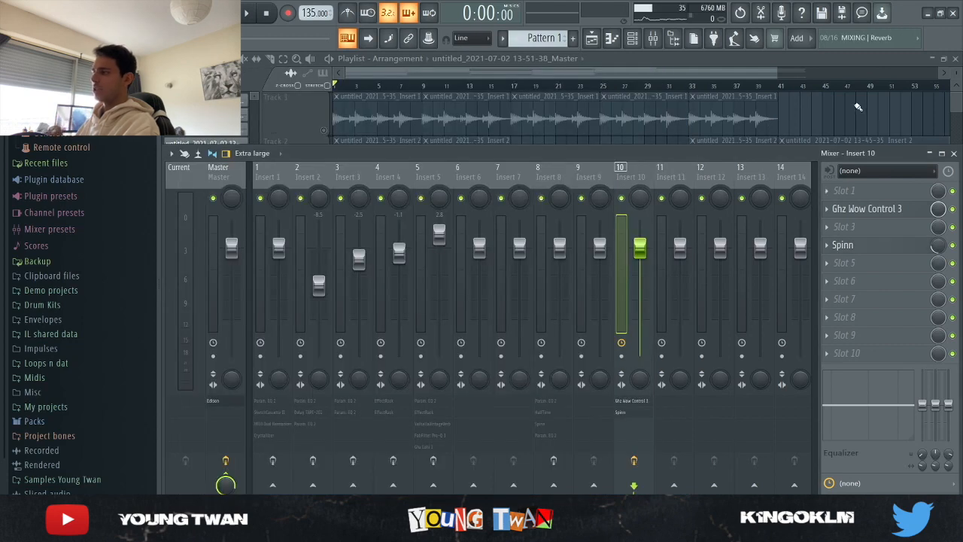
key("F9")
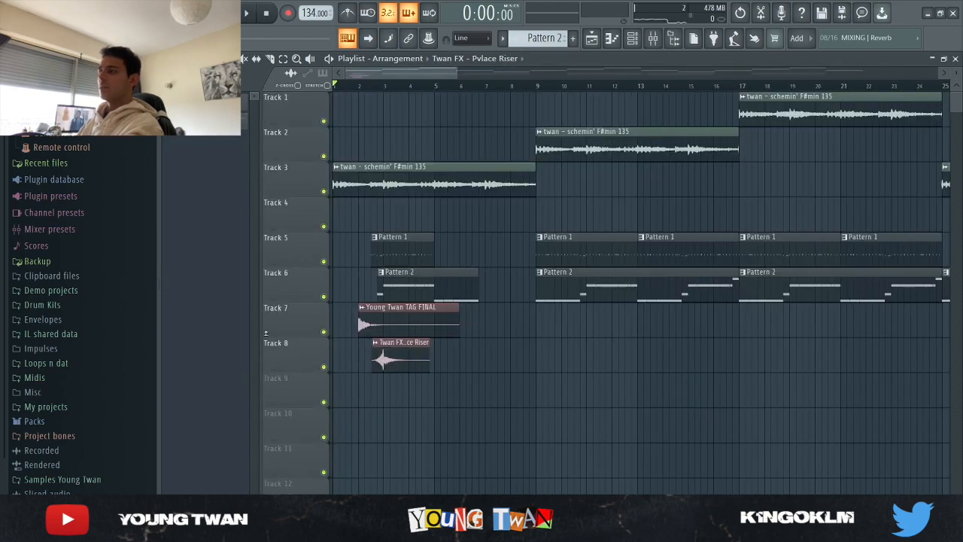
- Play the beat arrangement from the start and survey its melody clips, drum patterns and 808 patterns across the playlist
scroll(248, 337, "up", 4)
key("space")
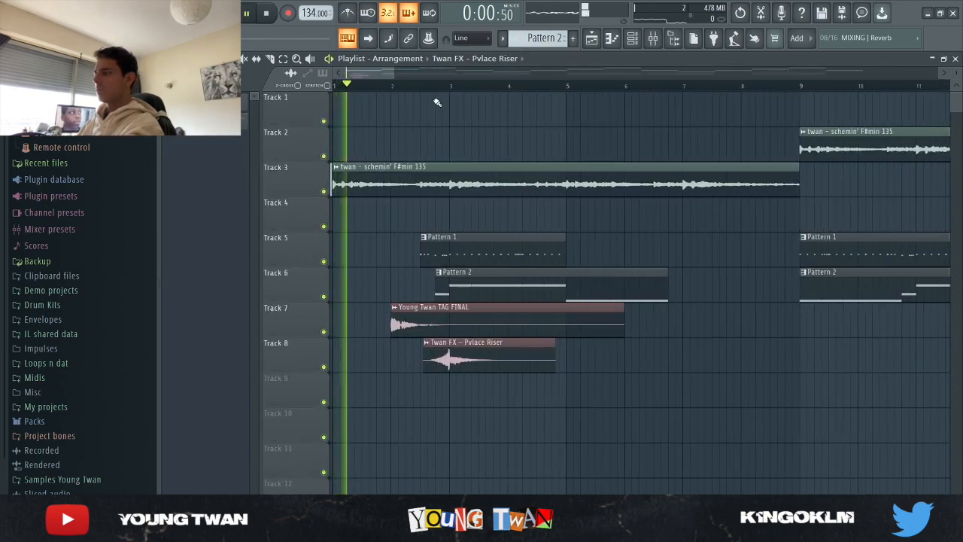
scroll(608, 452, "down", 6)
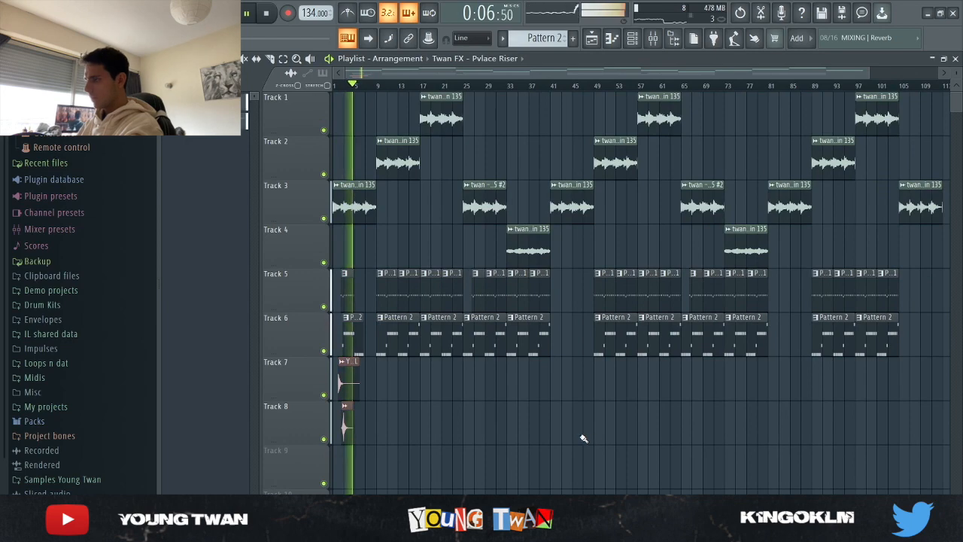
scroll(212, 385, "up", 2)
scroll(212, 385, "up", 3)
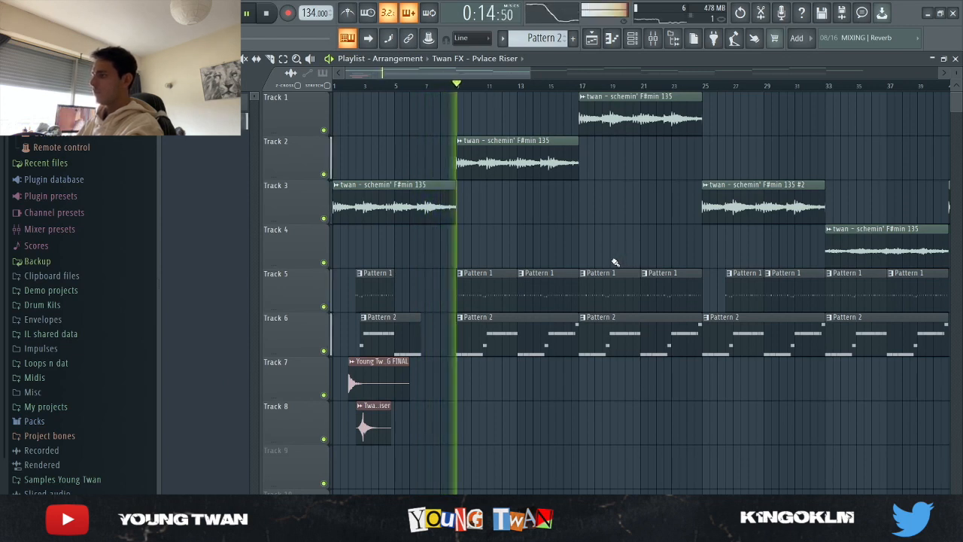
- Set playback to bar 9, solo the Twan Hi Hat - Twan Hit 1 channel and check its sampler settings while it plays
left_click(459, 89)
key("space")
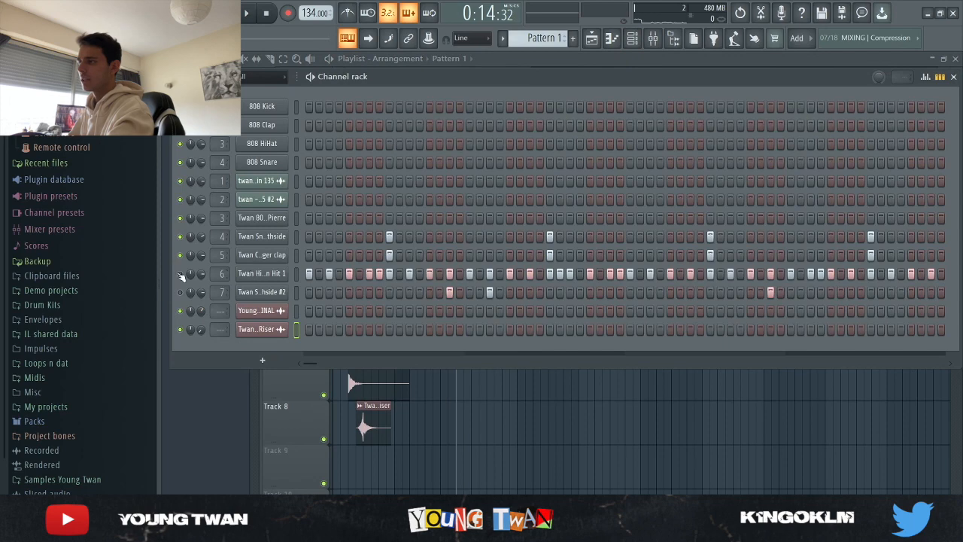
right_click(180, 273)
key("space")
left_click(272, 274)
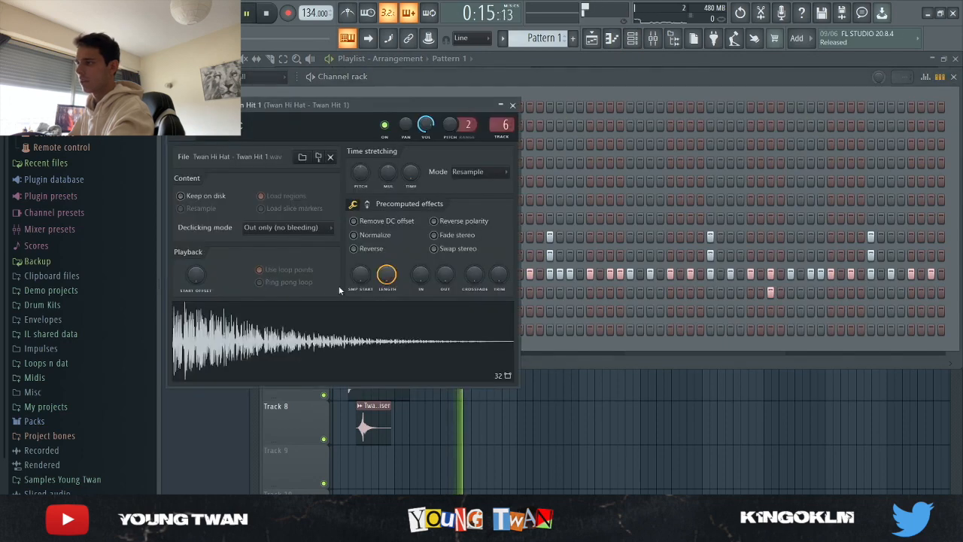
left_click(512, 107)
- Examine the full Pattern 1 hi-hat sequence of Twan Hi Hat - Twan Hit 1 in the piano roll
key("F7")
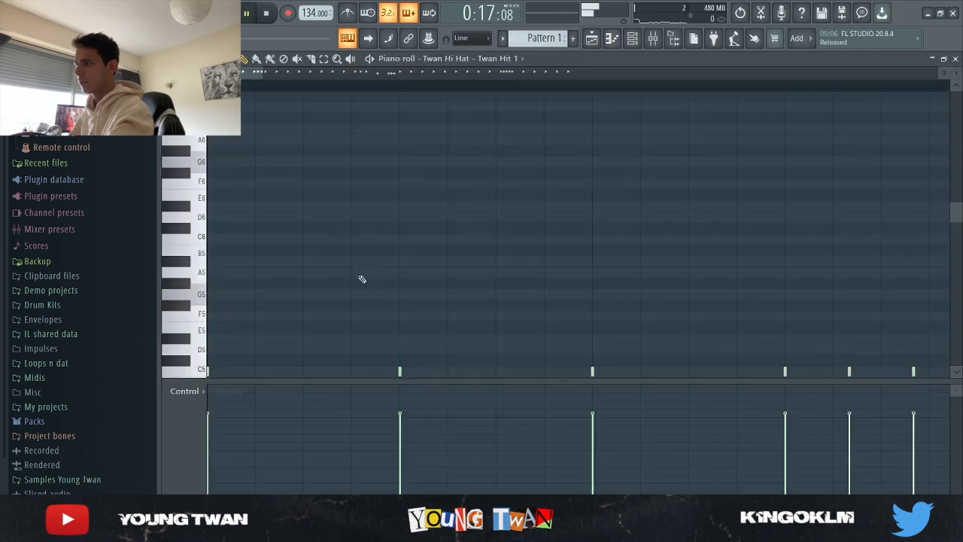
scroll(361, 278, "down", 10)
scroll(516, 328, "up", 3)
scroll(610, 265, "down", 3)
key("space")
scroll(391, 277, "down", 2)
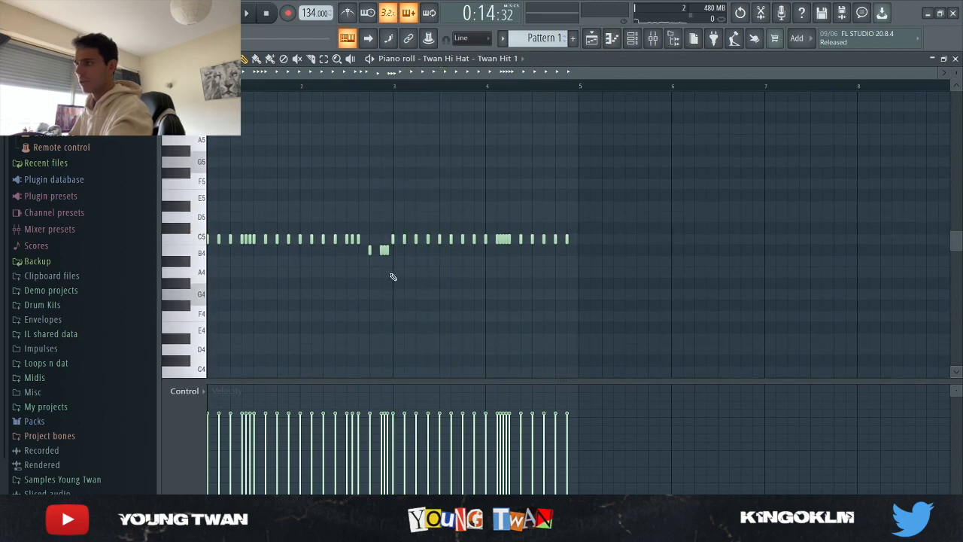
scroll(175, 258, "up", 3)
- Listen to the Twan S..hside #2 channel soloed in the channel rack, and turn its solo off
left_click(634, 39)
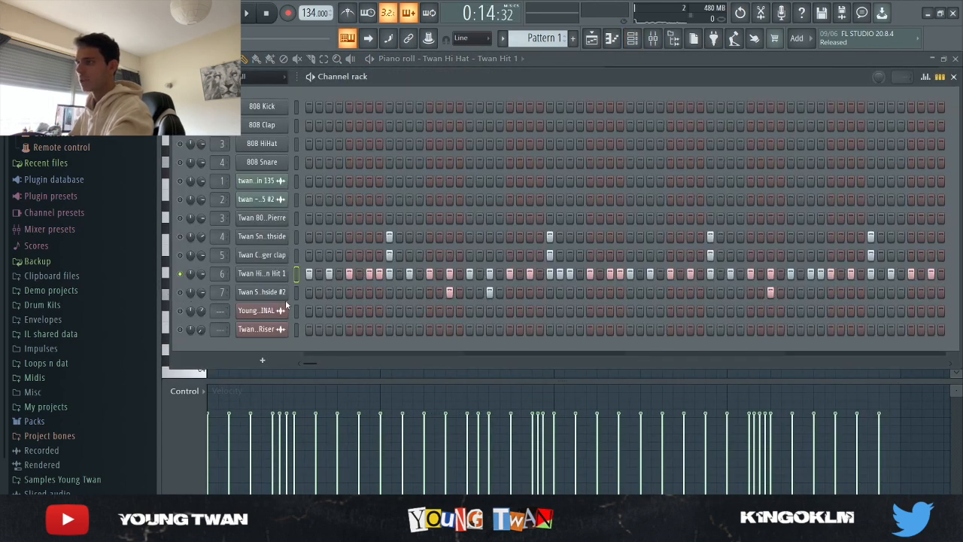
key("space")
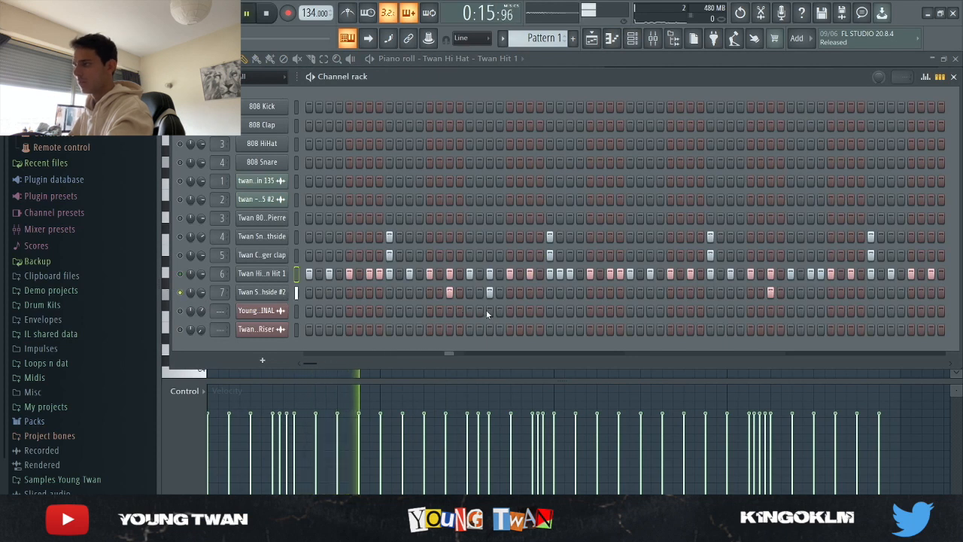
key("space")
right_click(180, 293)
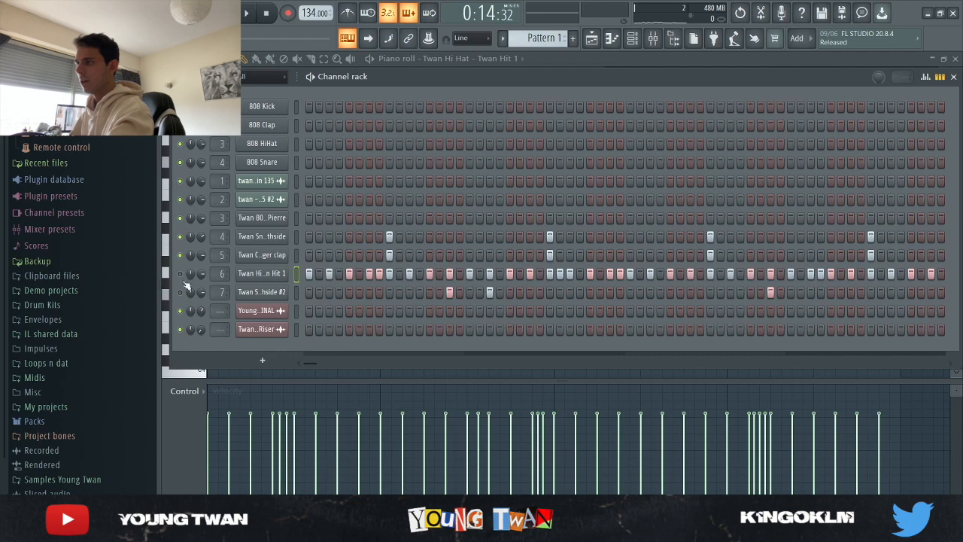
- Switch to Pattern 2, check the Twan 808 - Pierre sampler settings and play its notes in the piano roll
scroll(543, 36, "down", 1)
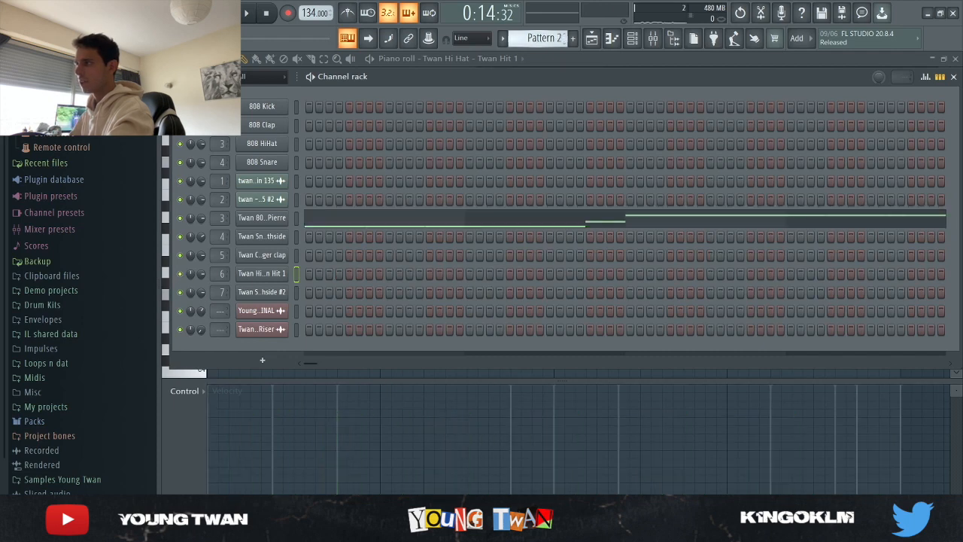
left_click(269, 219)
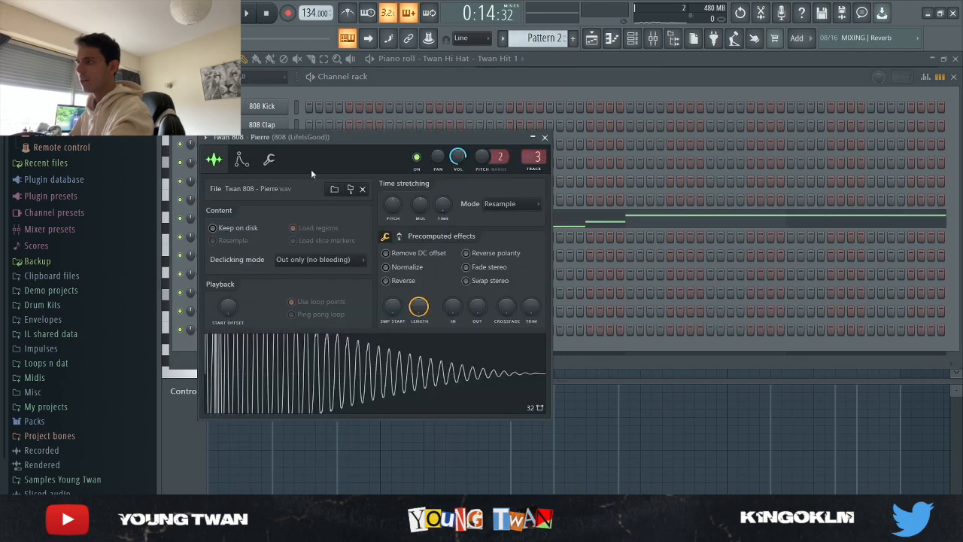
left_click(272, 220)
left_click(357, 223)
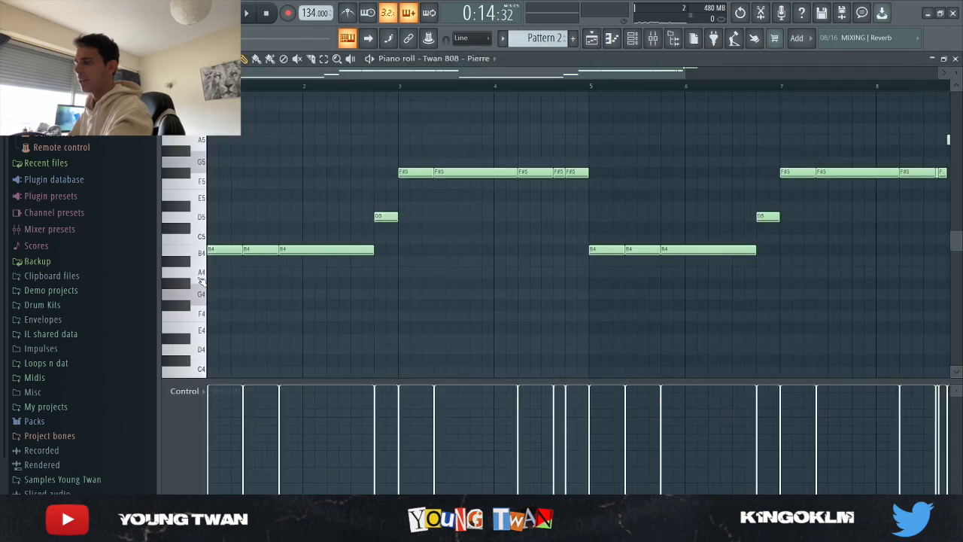
key("space")
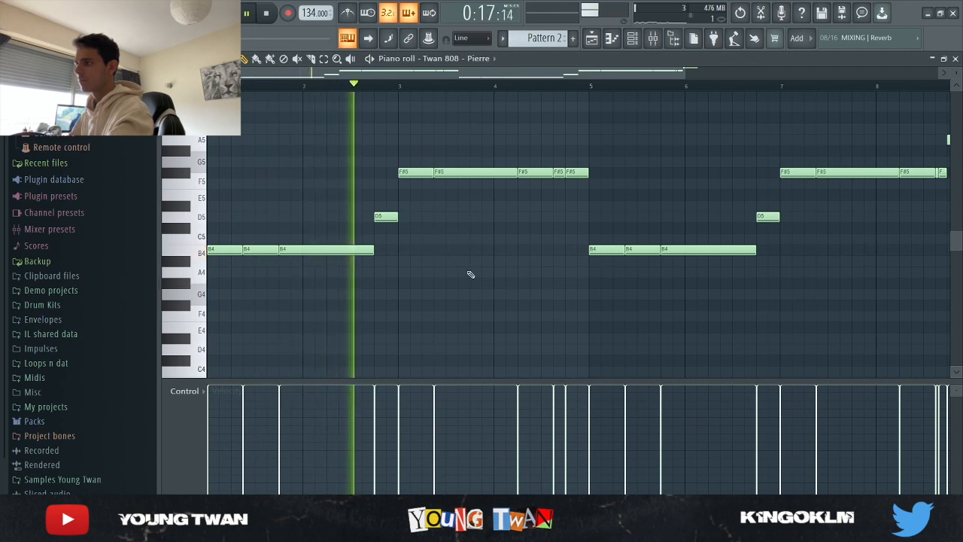
key("space")
- Check the melody tracks in the playlist and play the Twan 808 - Pierre notes together with the arrangement in the piano roll
key("F5")
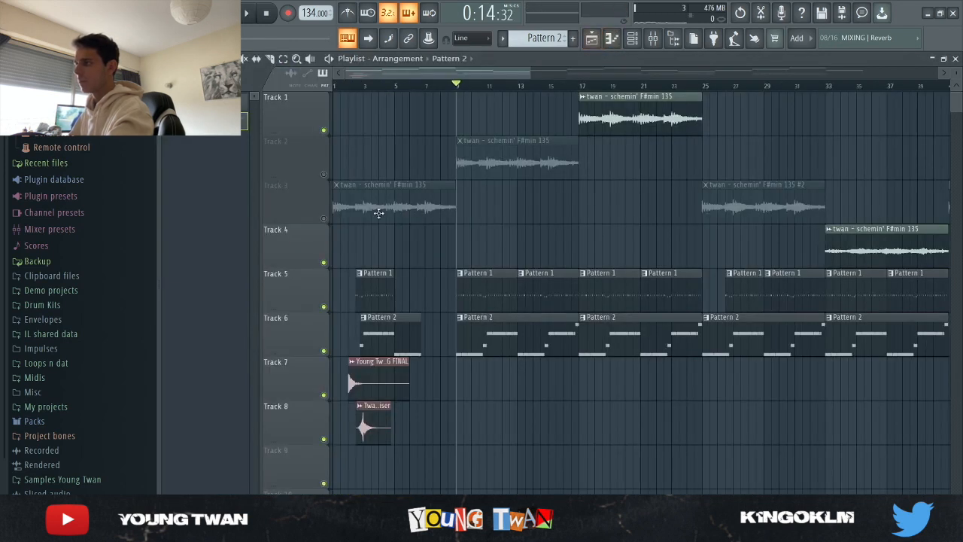
key("F7")
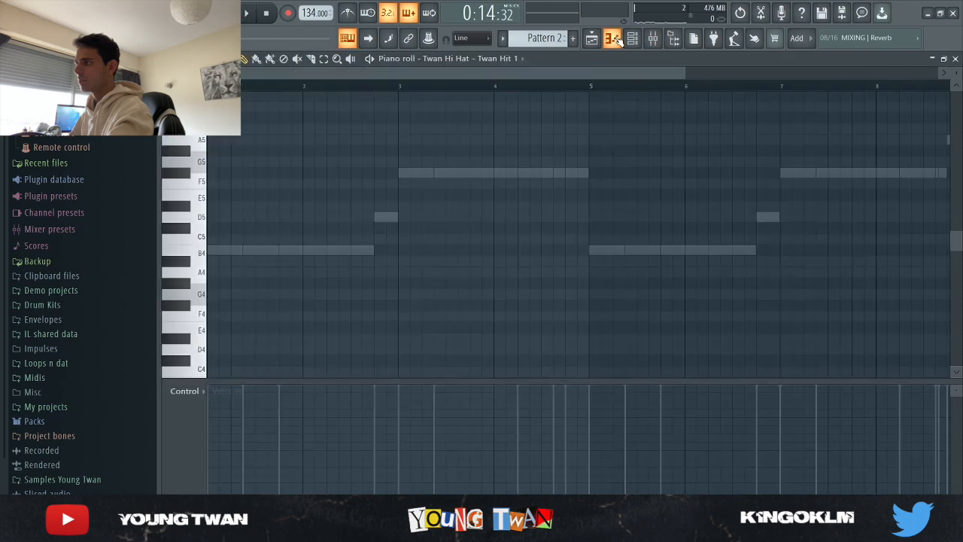
key("F6")
key("F6")
key("space")
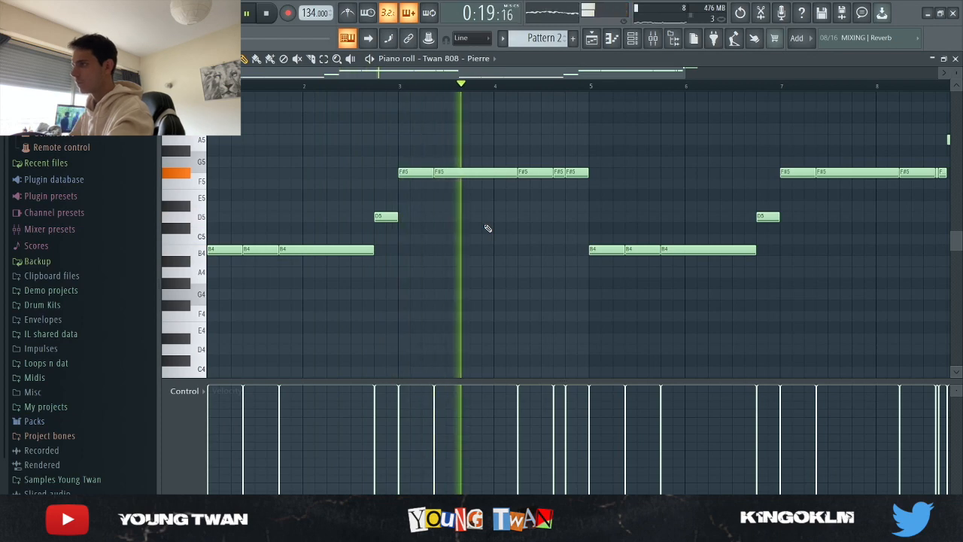
scroll(488, 228, "down", 3)
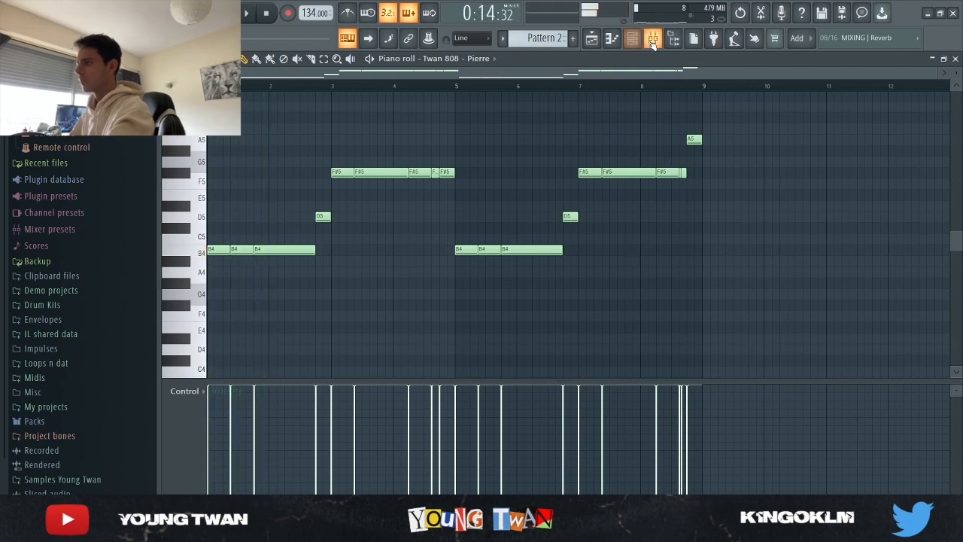
- Inspect the mixer's Master track and its Fruity soft clipper effect
key("F9")
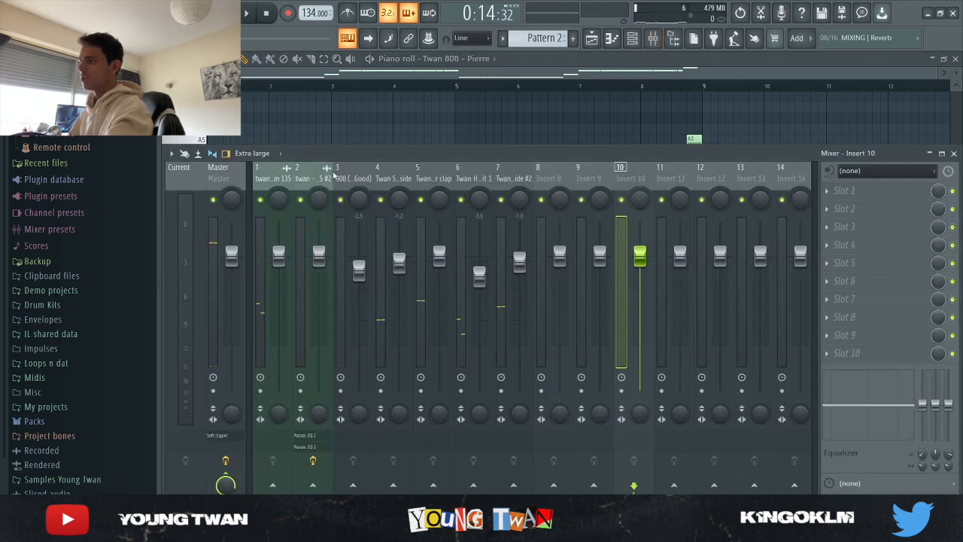
left_click(233, 176)
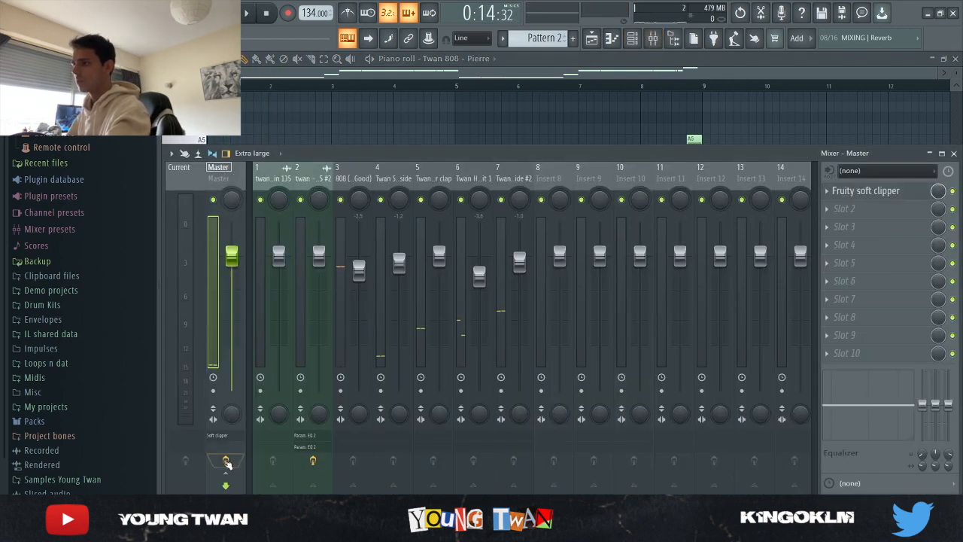
left_click(890, 193)
left_click(897, 193)
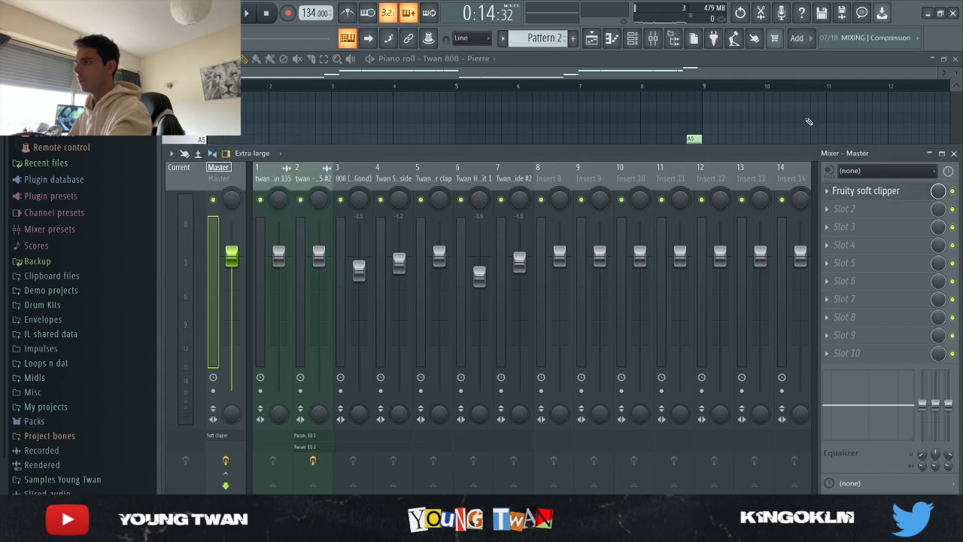
- Return to the playlist and show the whole beat arrangement
key("F9")
left_click(591, 38)
scroll(566, 421, "down", 5)
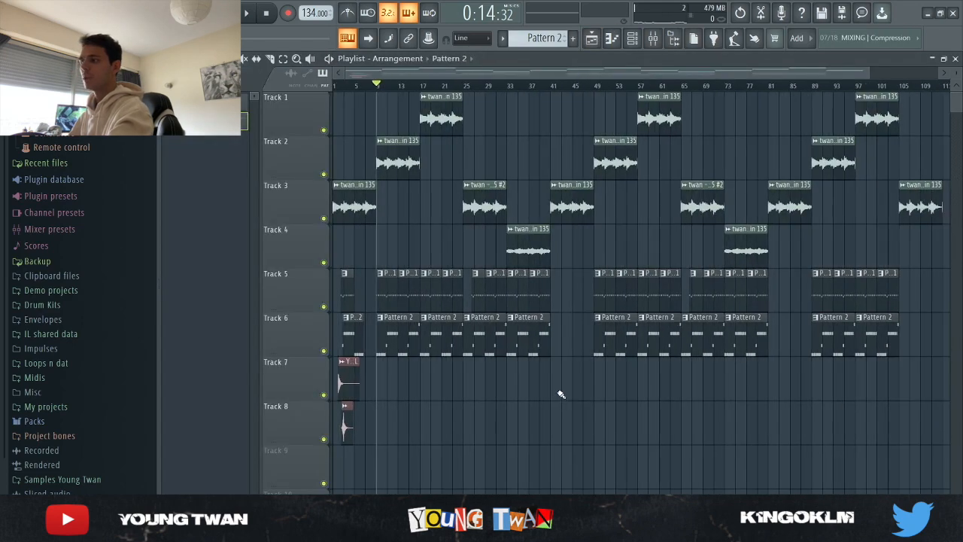